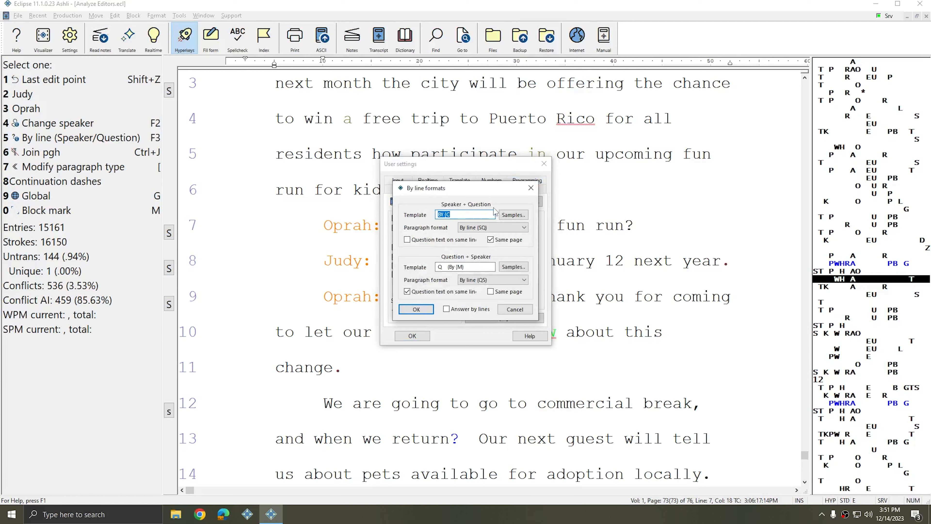
{"action": "left_click", "coordinate": [473, 212]}
{"action": "left_click", "coordinate": [480, 266]}
{"action": "left_click_drag", "start_coordinate": [462, 214], "coordinate": [428, 219]}
{"action": "left_click", "coordinate": [476, 266]}
{"action": "left_click", "coordinate": [460, 215]}
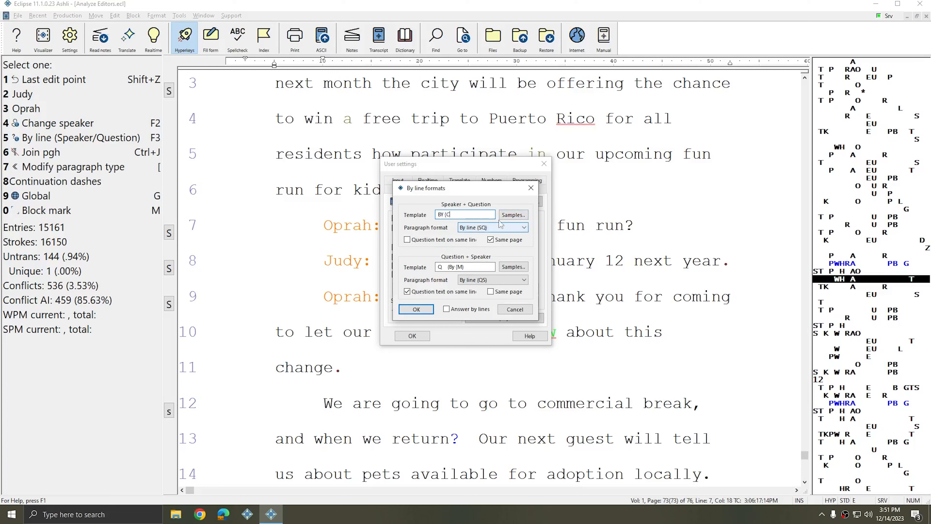
- Compare the all-caps BY {C: and mixed-case By {M: samples for the Speaker + Question template
{"action": "left_click", "coordinate": [518, 216]}
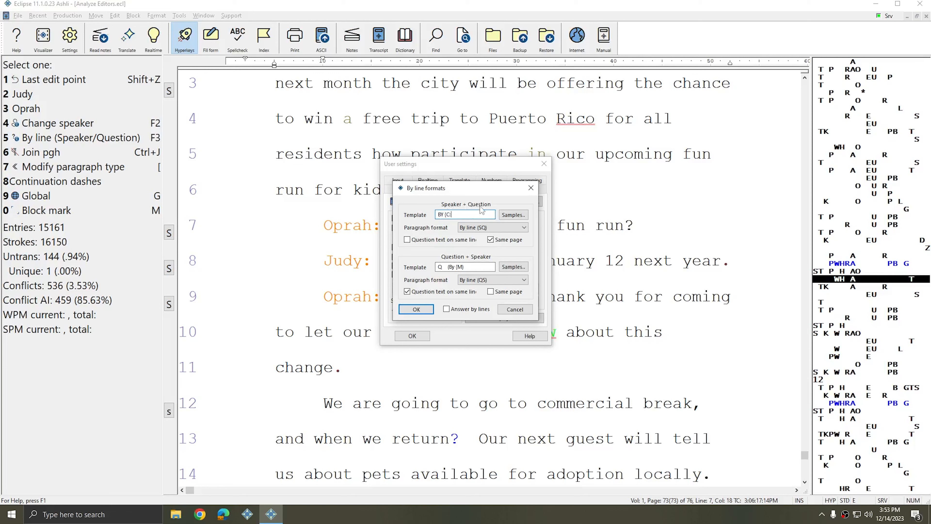
{"action": "left_click", "coordinate": [513, 215]}
{"action": "left_click_drag", "start_coordinate": [465, 213], "coordinate": [556, 215]}
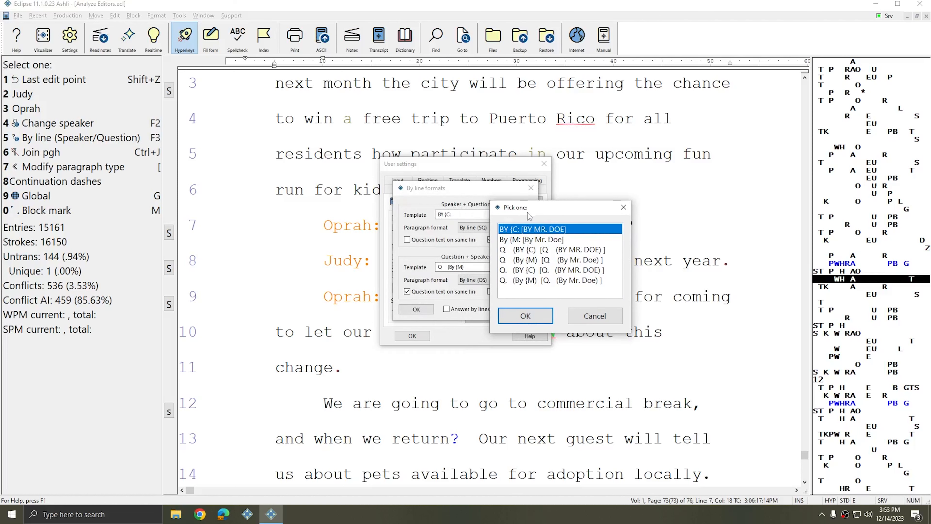
{"action": "left_click_drag", "start_coordinate": [527, 209], "coordinate": [527, 216]}
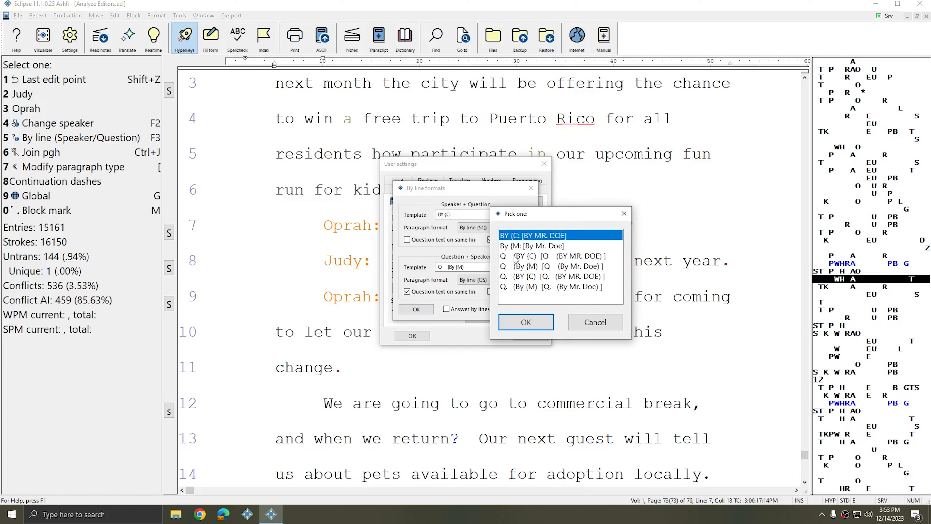
{"action": "left_click", "coordinate": [529, 245]}
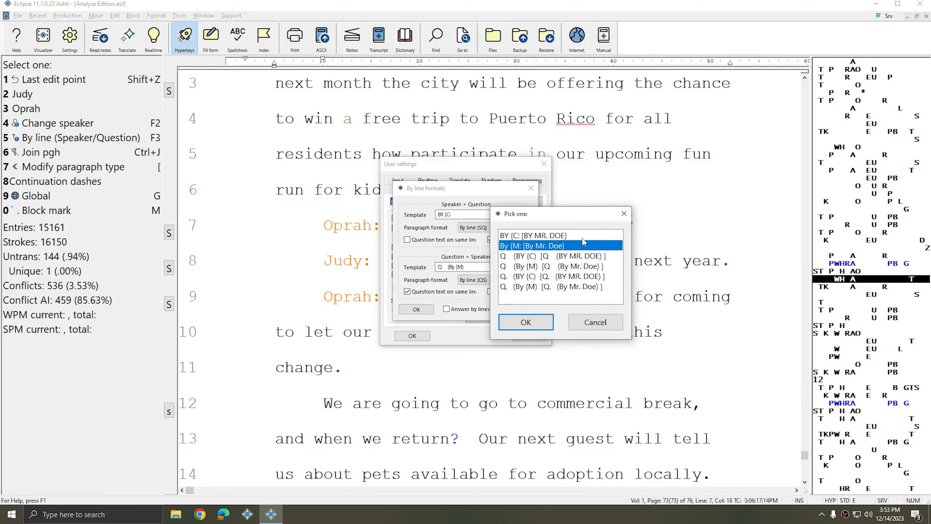
{"action": "left_click", "coordinate": [559, 238]}
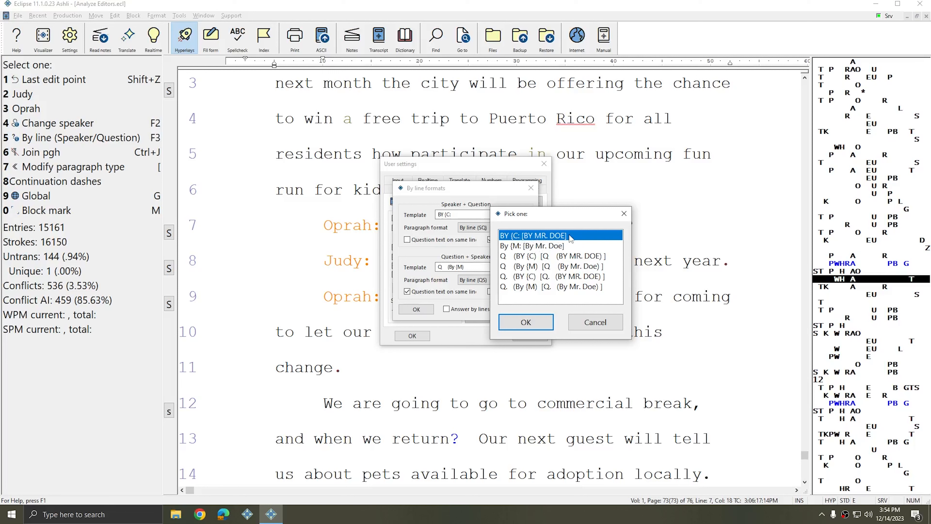
{"action": "left_click", "coordinate": [582, 245]}
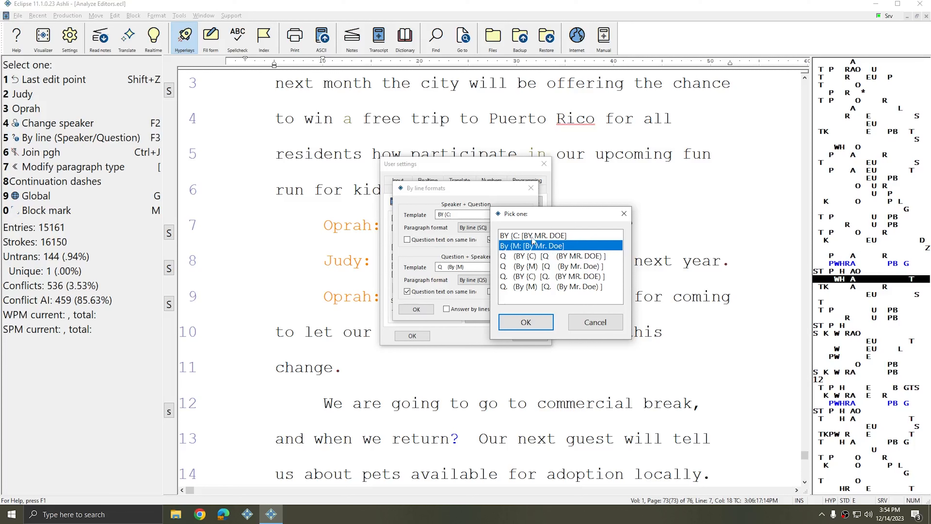
{"action": "left_click", "coordinate": [544, 319]}
- Set the Speaker + Question template to the mixed-case sample By {M:
{"action": "left_click", "coordinate": [522, 217]}
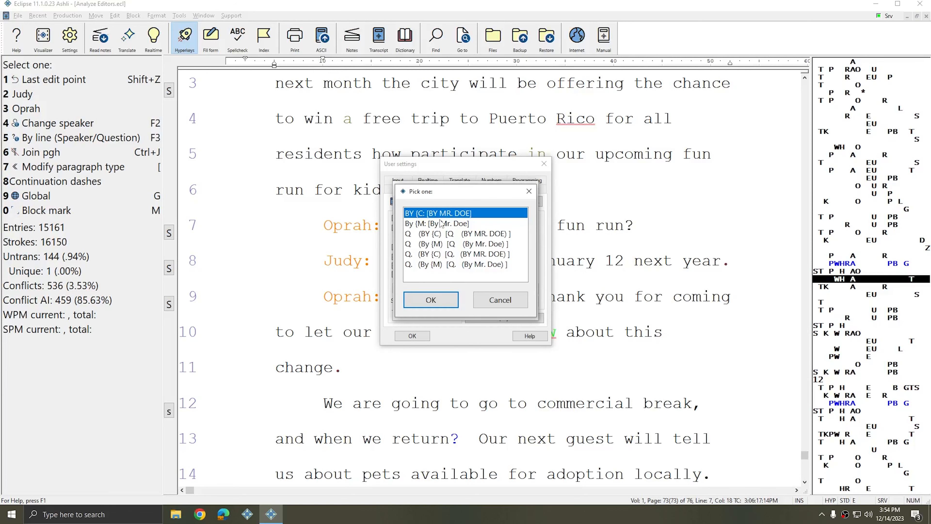
{"action": "left_click", "coordinate": [437, 223]}
{"action": "left_click", "coordinate": [431, 300]}
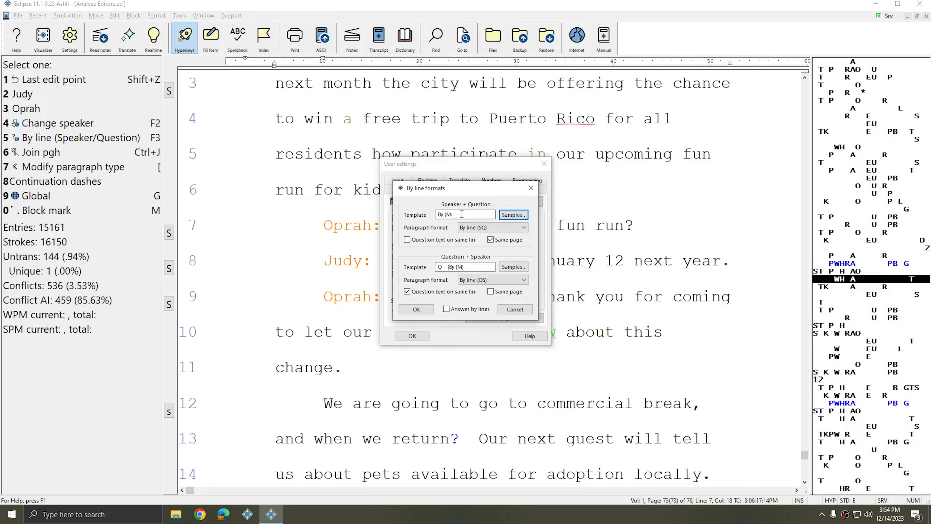
- Set the Speaker + Question template to the all-caps format BY {C, without the colon
{"action": "left_click", "coordinate": [513, 218]}
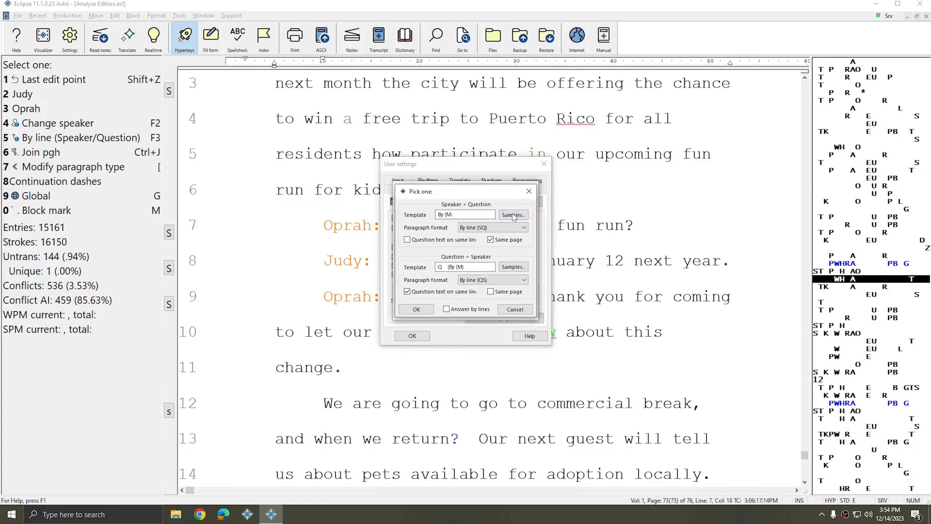
{"action": "left_click", "coordinate": [431, 300]}
{"action": "left_click", "coordinate": [473, 215]}
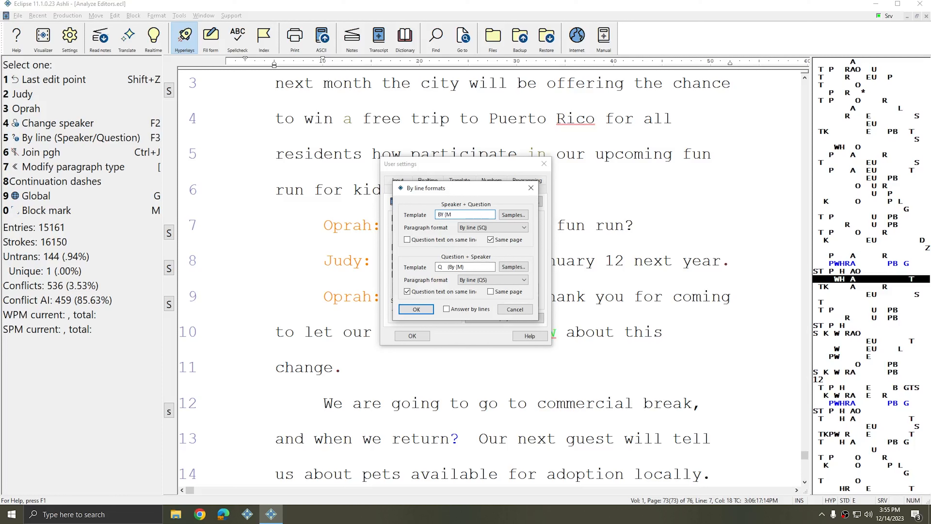
{"action": "key", "text": "BackSpace"}
{"action": "type", "text": "C"}
- Compare the Q samples with and without a period, in all-caps and mixed case, for the Question + Speaker template
{"action": "left_click", "coordinate": [489, 266]}
{"action": "left_click", "coordinate": [513, 267]}
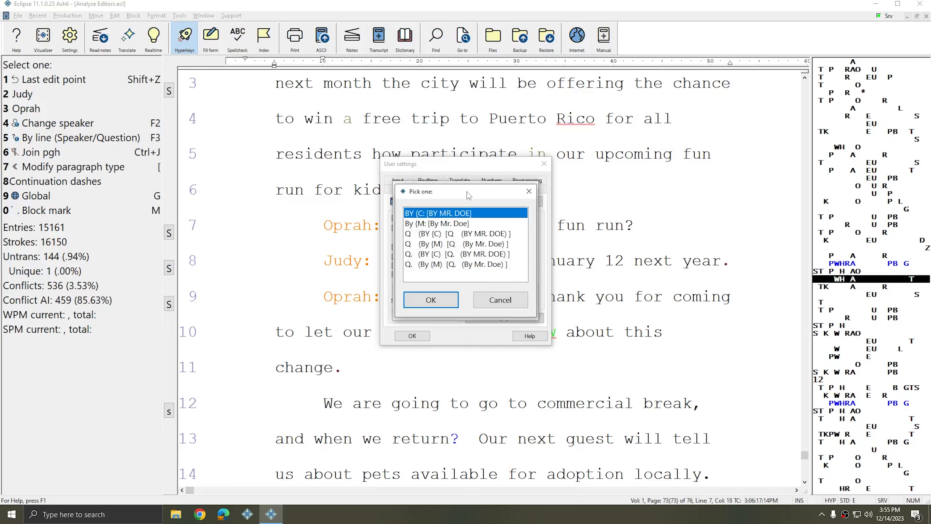
{"action": "left_click_drag", "start_coordinate": [468, 196], "coordinate": [657, 181]}
{"action": "left_click", "coordinate": [626, 220]}
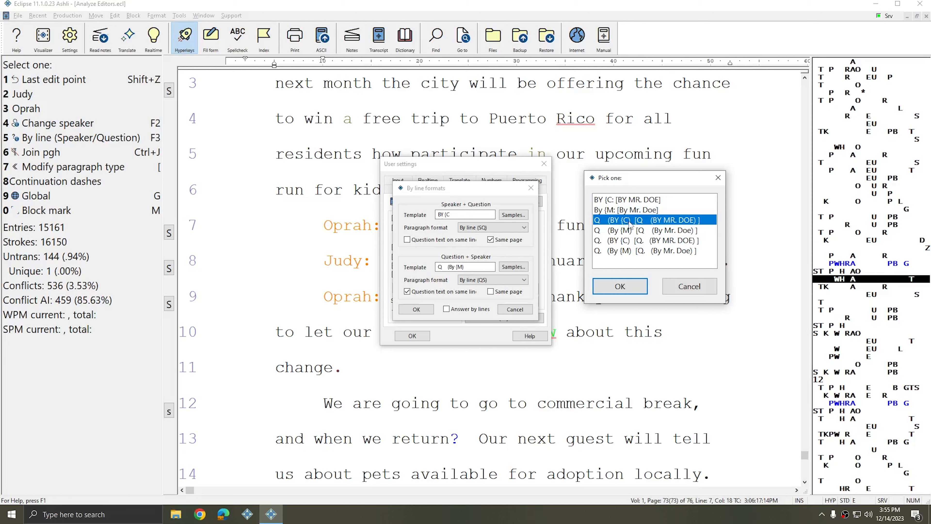
{"action": "left_click", "coordinate": [626, 242]}
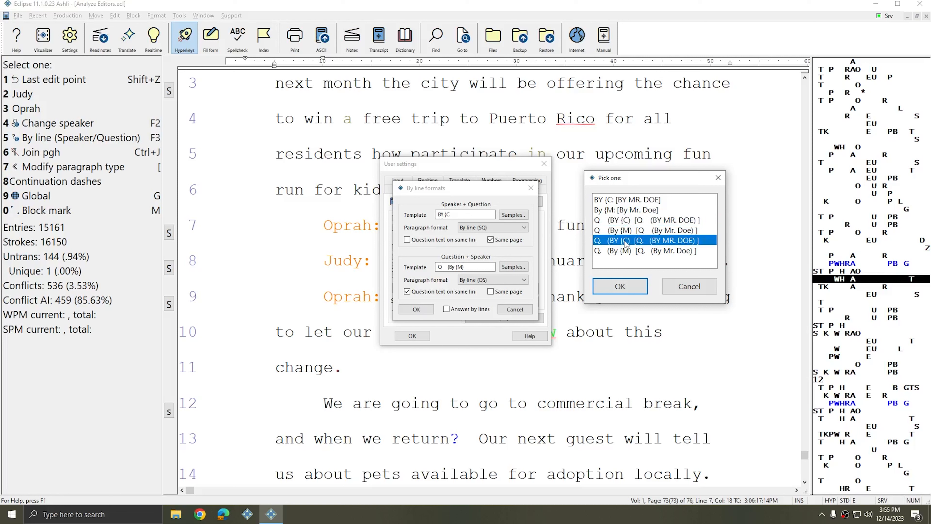
{"action": "left_click", "coordinate": [623, 222]}
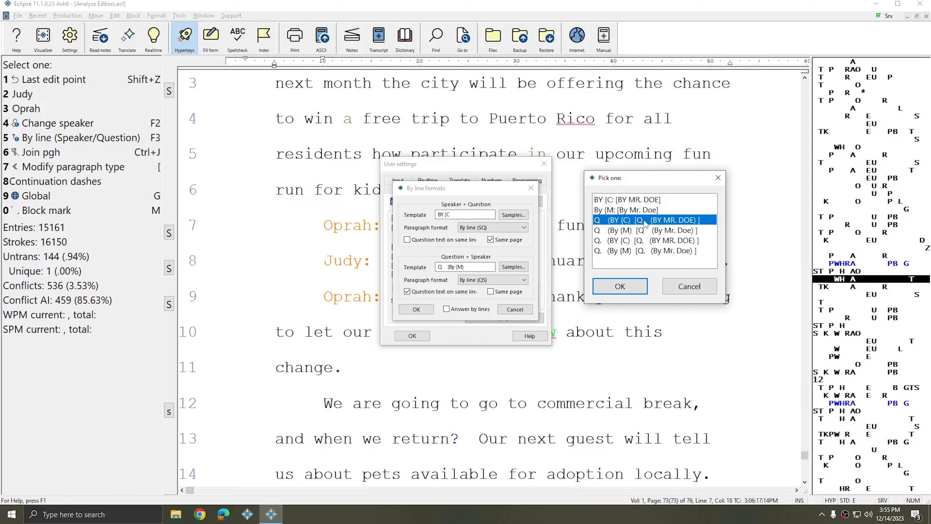
{"action": "left_click", "coordinate": [629, 242]}
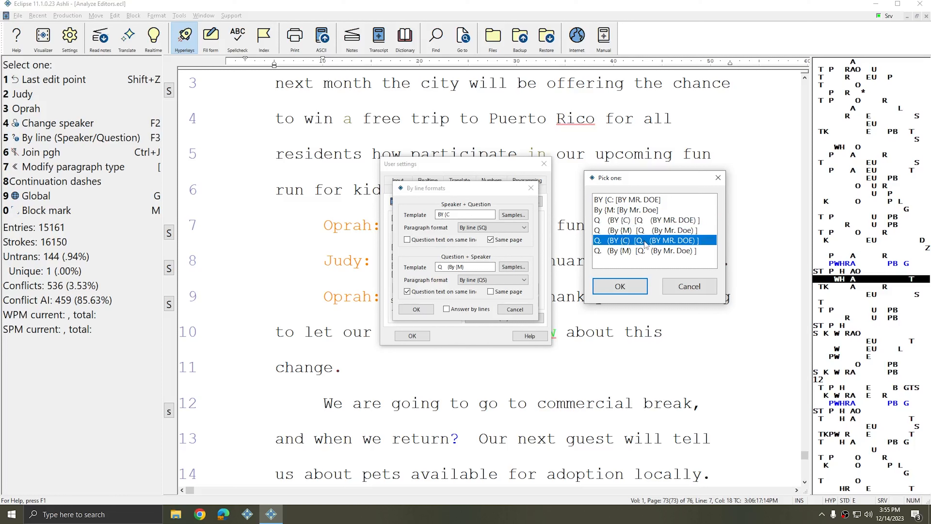
{"action": "left_click", "coordinate": [630, 231]}
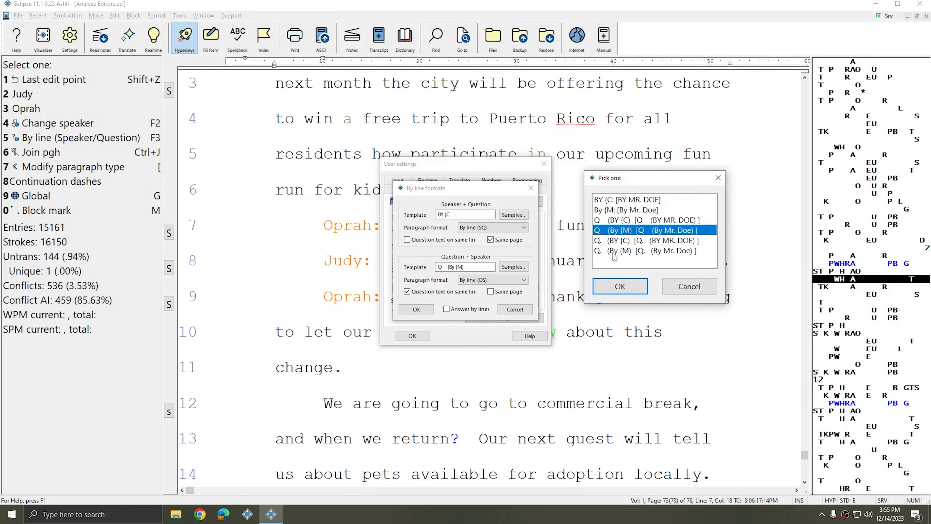
{"action": "left_click", "coordinate": [635, 251]}
{"action": "left_click", "coordinate": [628, 233]}
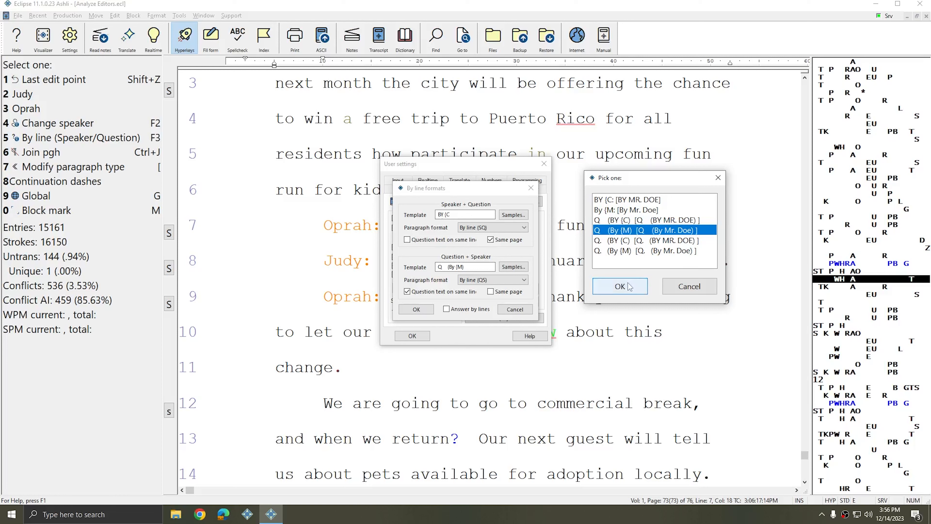
- Set the Question + Speaker template to the sample Q. (By {M) and save the by line formats and user settings
{"action": "left_click", "coordinate": [620, 251]}
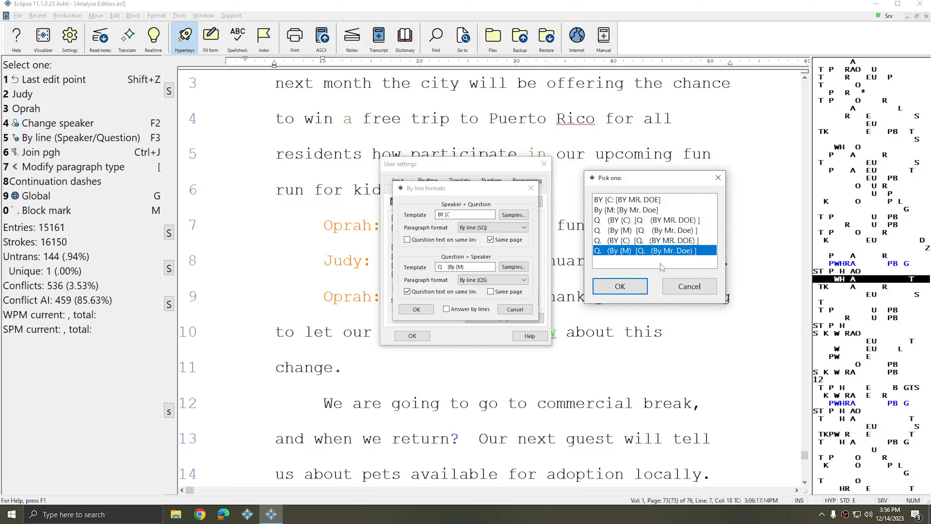
{"action": "left_click", "coordinate": [634, 289]}
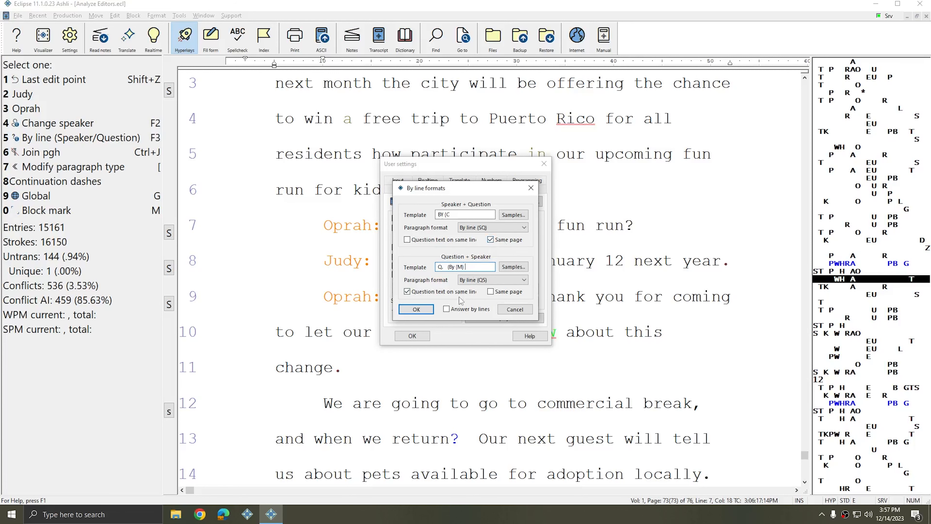
{"action": "left_click", "coordinate": [416, 309]}
{"action": "left_click", "coordinate": [412, 336]}
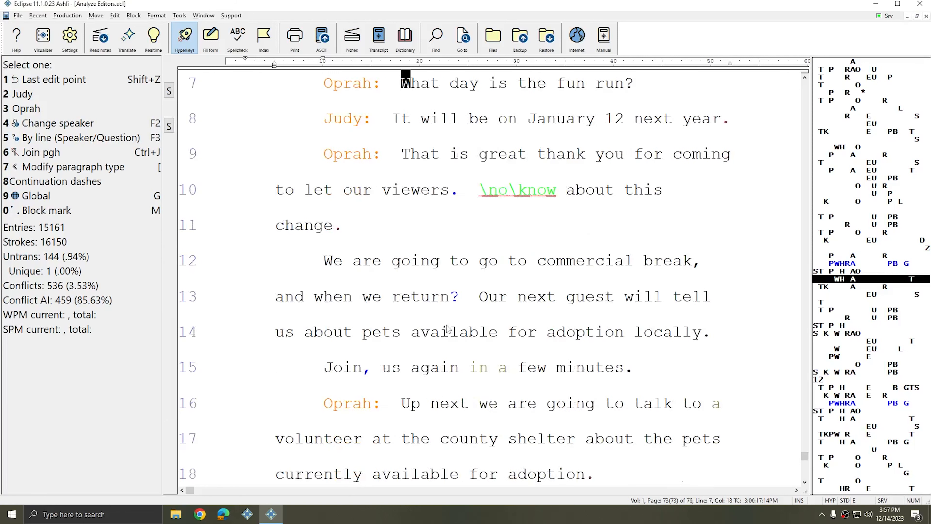
- Insert the speaker Oprah before "the chance to win a free trip" and convert it to a Speaker/Question by line
{"action": "scroll", "coordinate": [442, 263], "scroll_direction": "up", "scroll_amount": 4}
{"action": "left_click", "coordinate": [278, 261]}
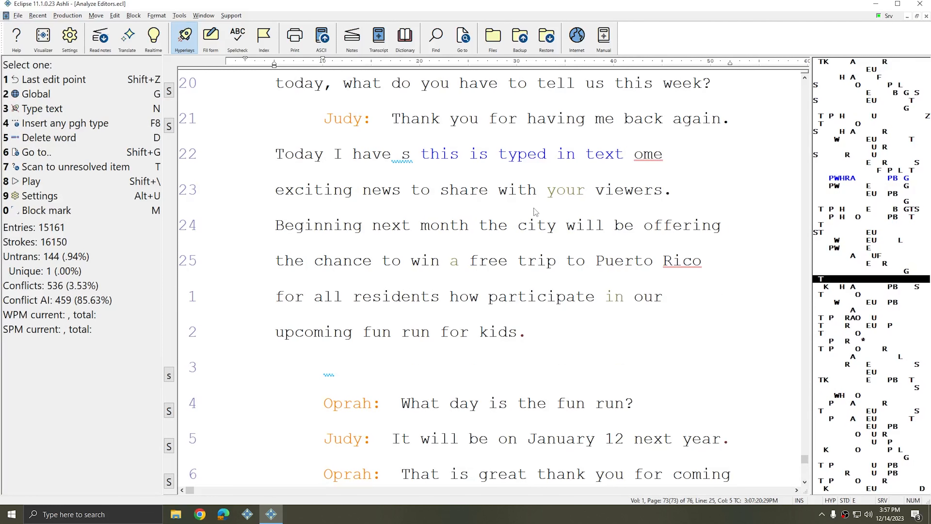
{"action": "key", "text": "alt+l"}
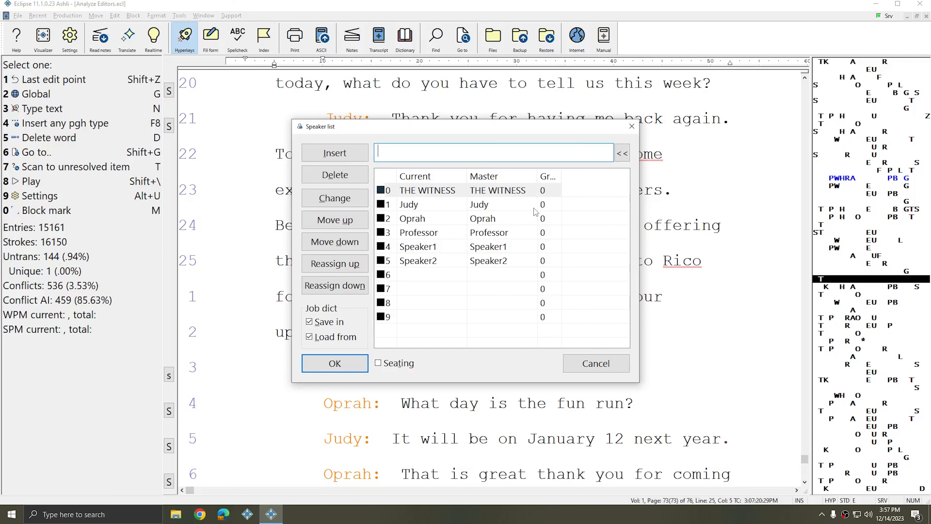
{"action": "key", "text": "2"}
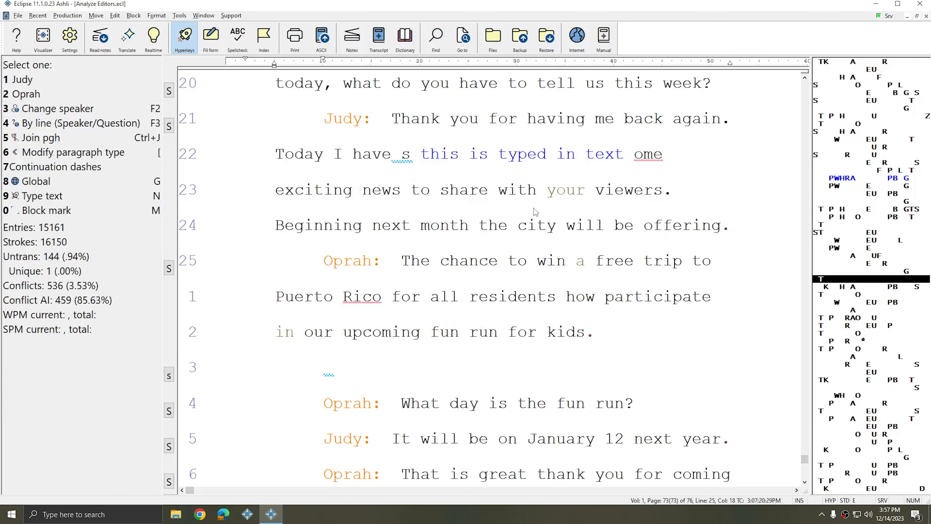
{"action": "key", "text": "4"}
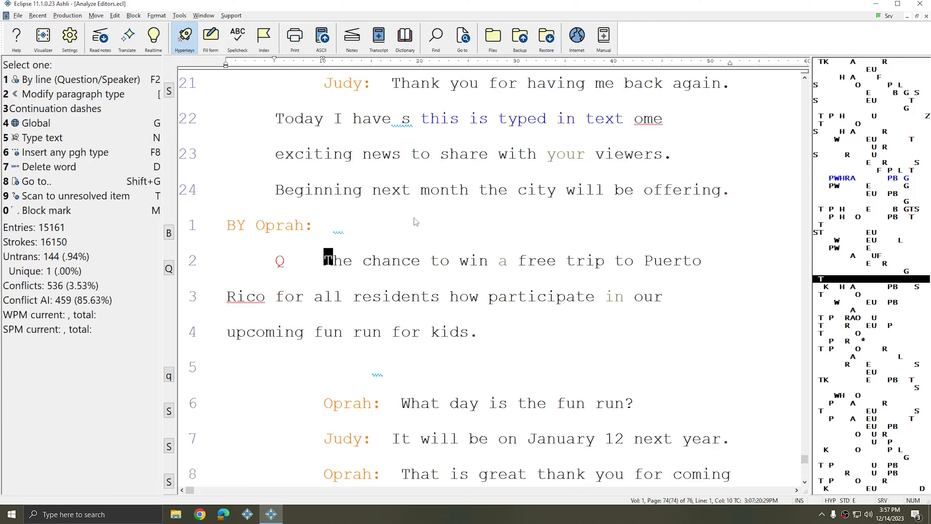
{"action": "left_click", "coordinate": [276, 230]}
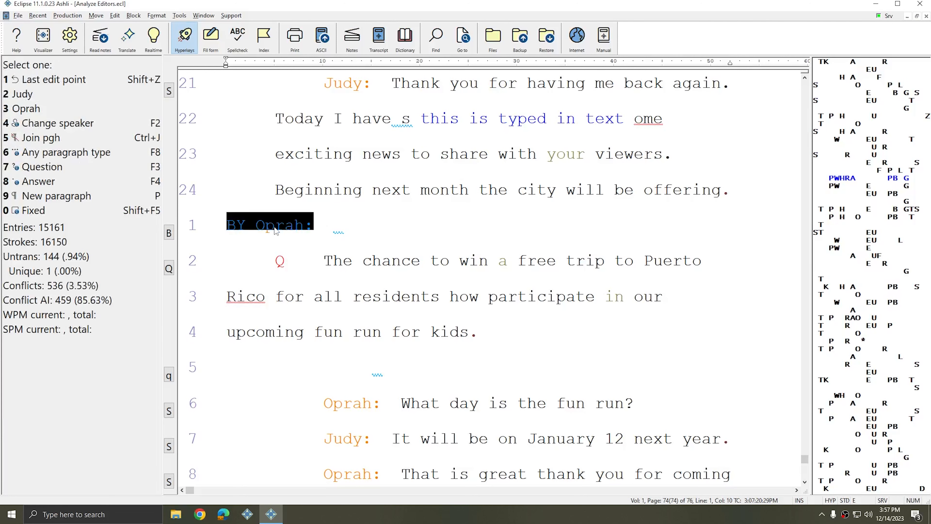
{"action": "left_click", "coordinate": [282, 190]}
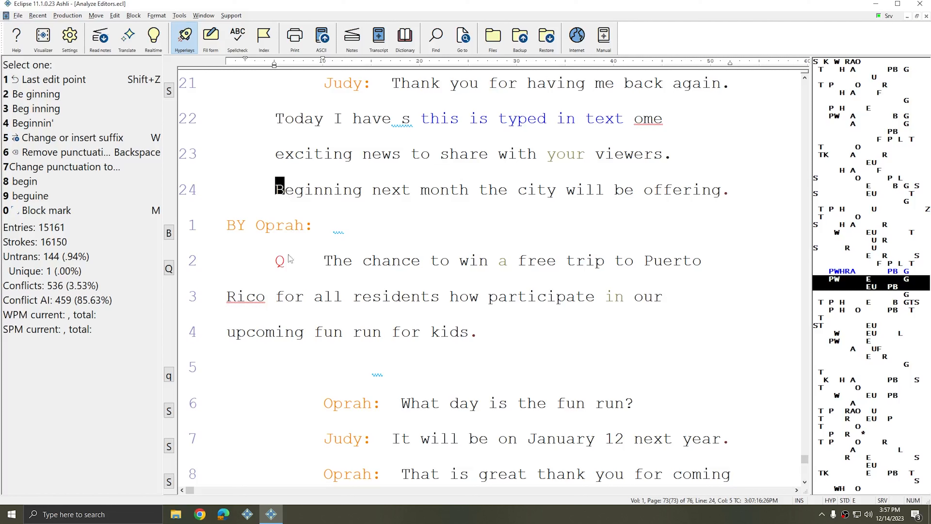
{"action": "left_click", "coordinate": [280, 261]}
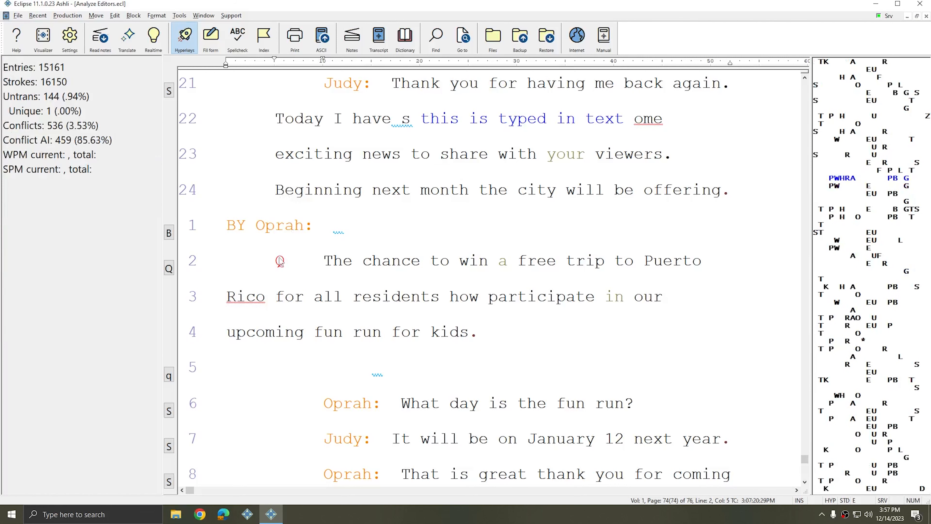
{"action": "left_click", "coordinate": [280, 228]}
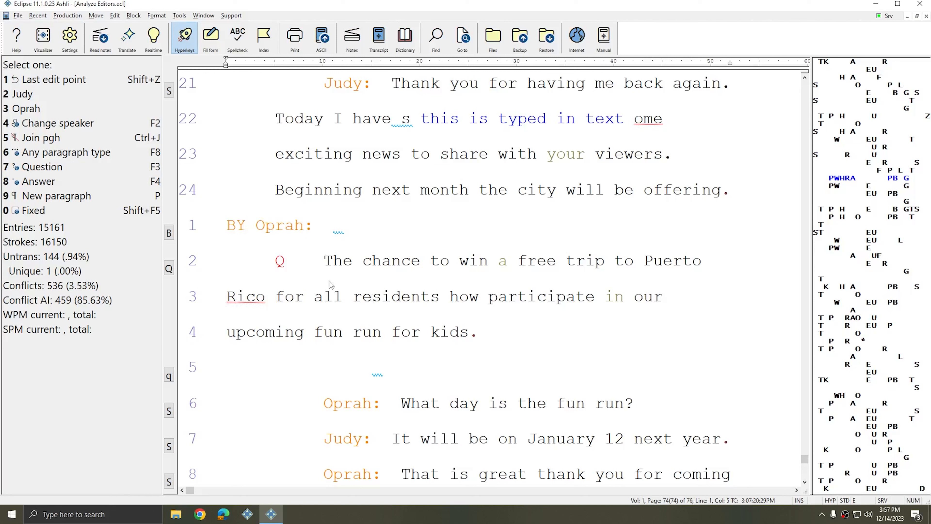
- Review the Speaker + Question Same page option and the Question + Speaker template in the By line formats settings
{"action": "left_click", "coordinate": [70, 37]}
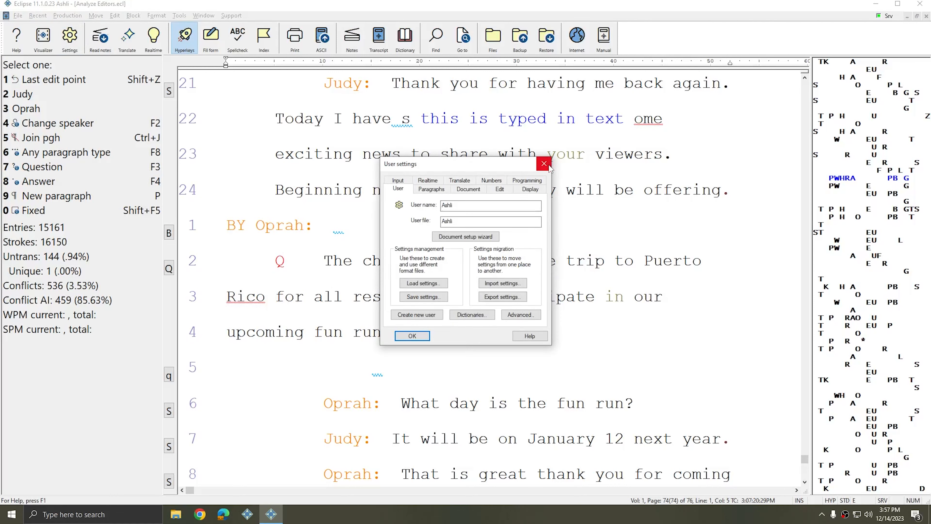
{"action": "left_click", "coordinate": [500, 189]}
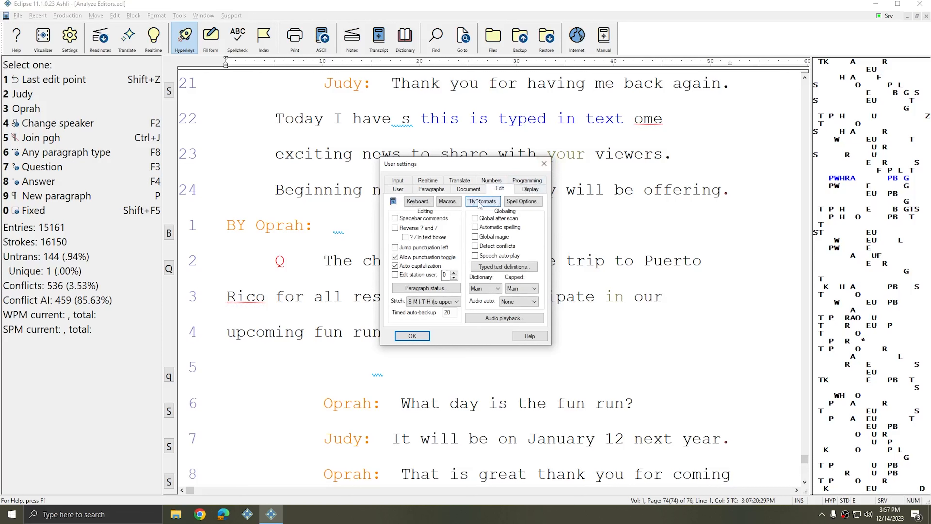
{"action": "left_click", "coordinate": [479, 201]}
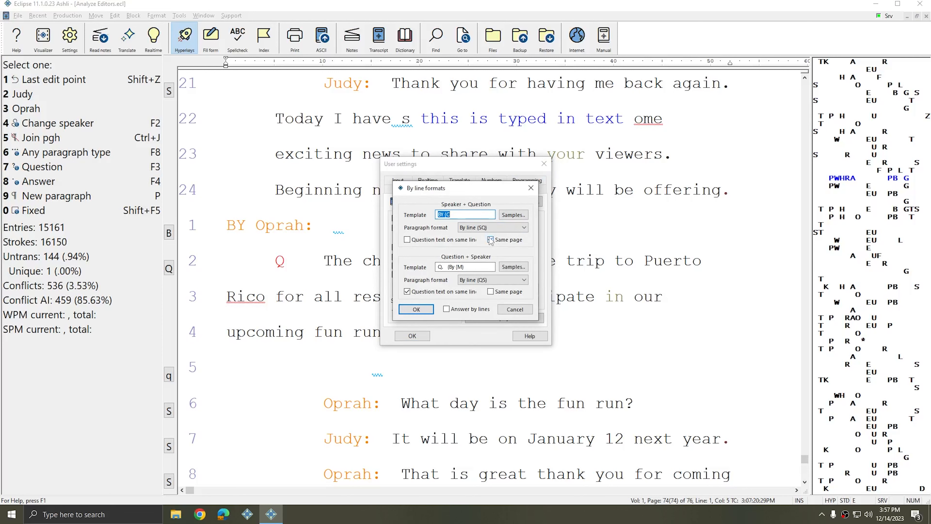
{"action": "left_click", "coordinate": [491, 239]}
{"action": "left_click_drag", "start_coordinate": [486, 266], "coordinate": [438, 270]}
{"action": "left_click", "coordinate": [481, 268]}
{"action": "left_click", "coordinate": [425, 312]}
- Turn on the display of print commands and place the cursor on the conditional page break above the by line
{"action": "left_click", "coordinate": [531, 189]}
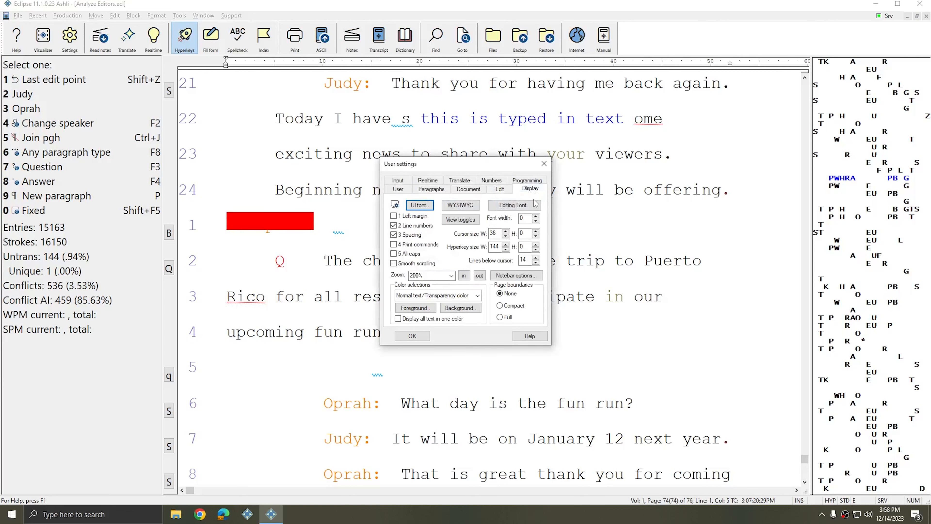
{"action": "left_click", "coordinate": [417, 246]}
{"action": "left_click", "coordinate": [412, 335]}
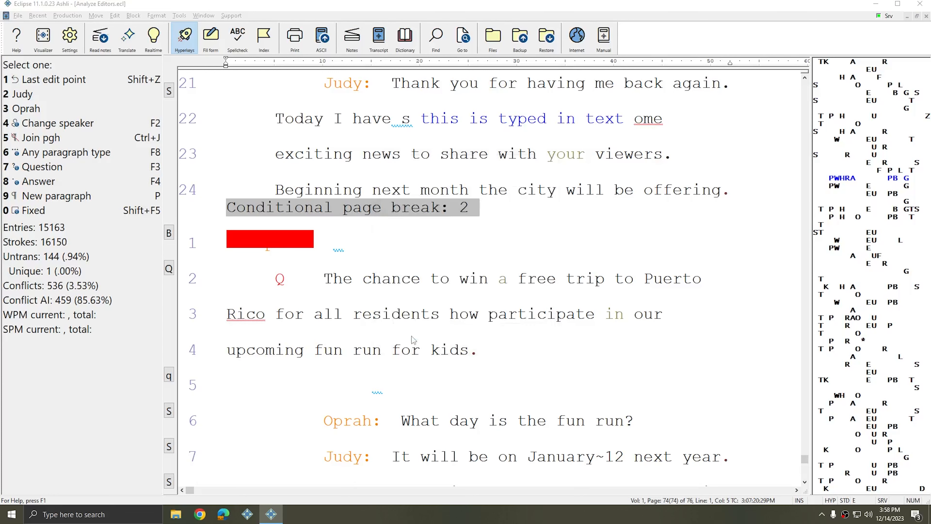
{"action": "left_click", "coordinate": [275, 213]}
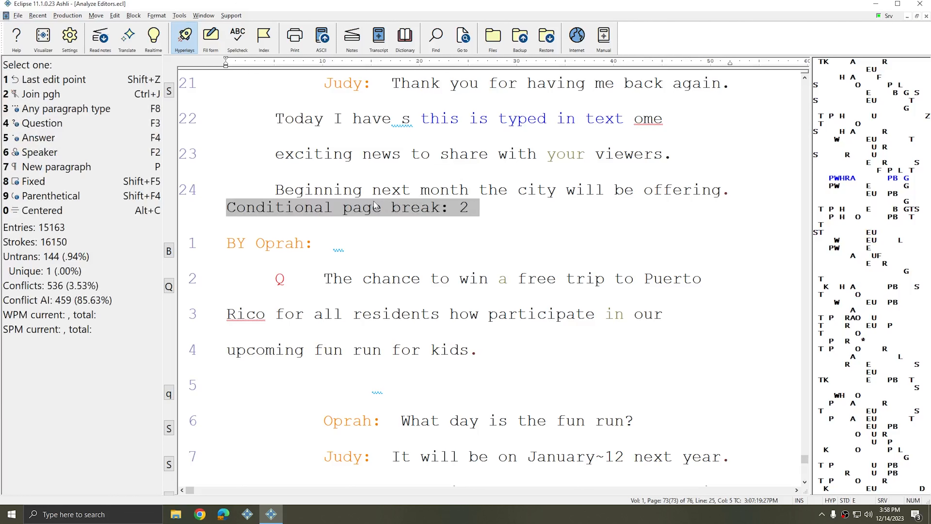
- Inspect the conditional page break and the by line for Oprah that follows it
{"action": "left_click", "coordinate": [470, 208]}
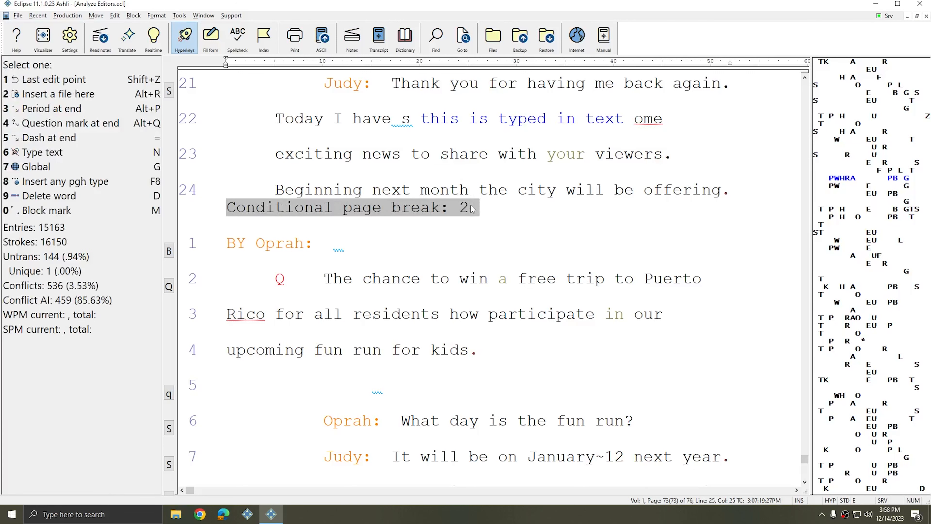
{"action": "left_click", "coordinate": [254, 248]}
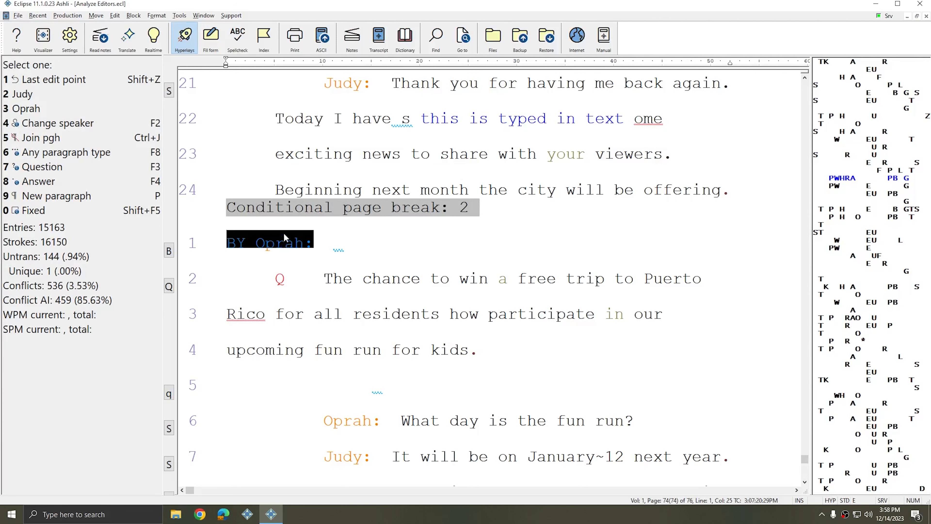
{"action": "left_click", "coordinate": [271, 212]}
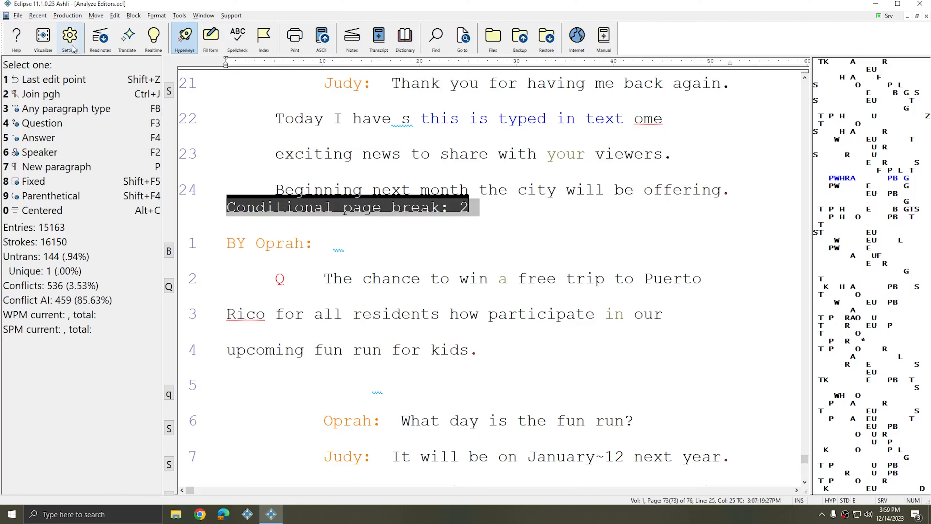
- Review the Question + Speaker options in the By line formats settings and accept both dialogs
{"action": "left_click", "coordinate": [69, 37]}
{"action": "left_click", "coordinate": [509, 193]}
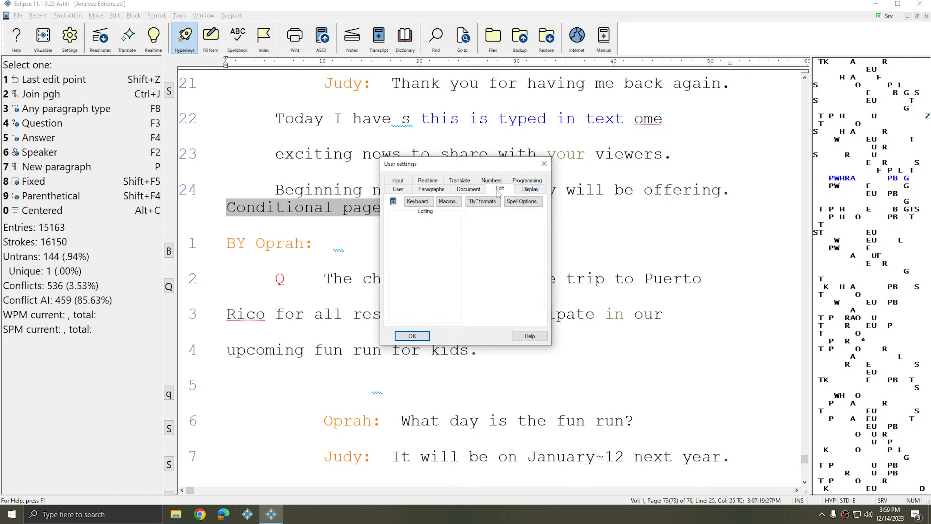
{"action": "left_click", "coordinate": [513, 248]}
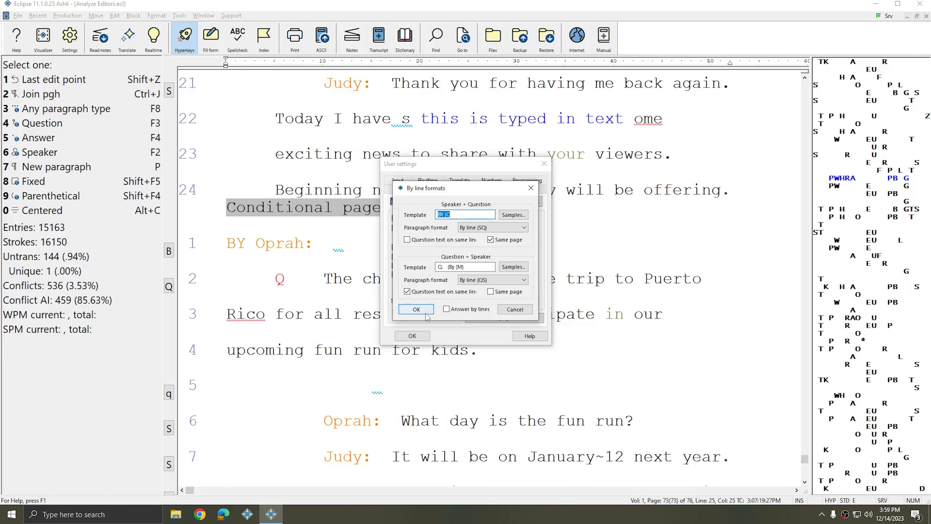
{"action": "left_click", "coordinate": [416, 309]}
{"action": "left_click", "coordinate": [412, 336]}
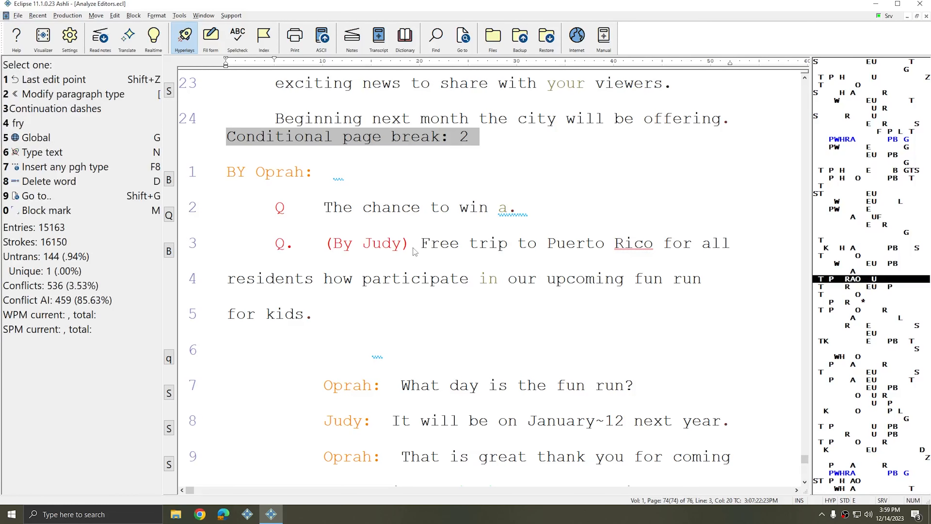
- Examine the Question/Speaker by line before "Free trip to Puerto Rico" and the text beside it
{"action": "left_click", "coordinate": [421, 245]}
{"action": "left_click", "coordinate": [338, 247]}
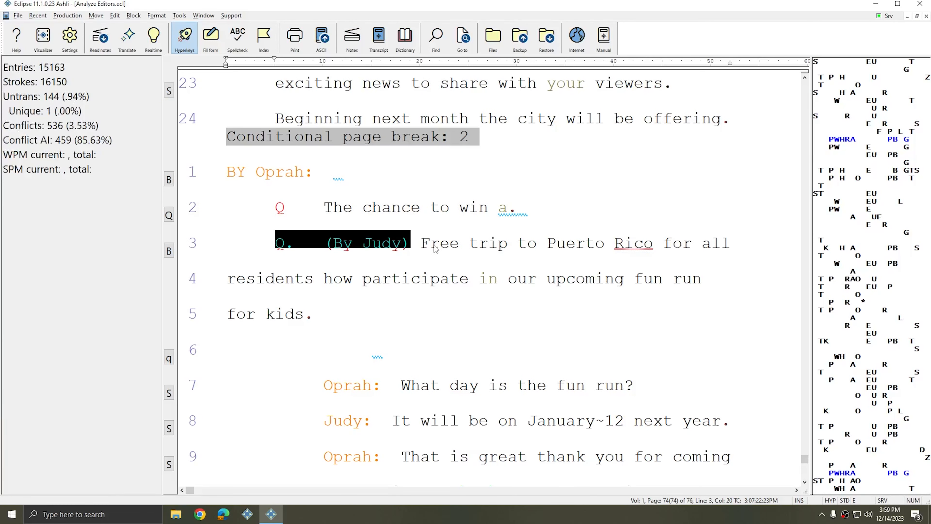
{"action": "left_click", "coordinate": [377, 247]}
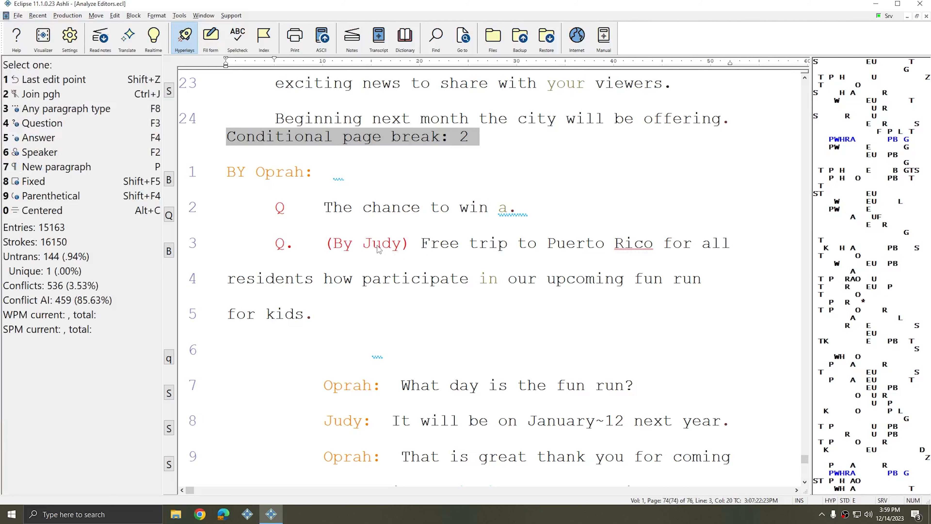
{"action": "left_click", "coordinate": [425, 244]}
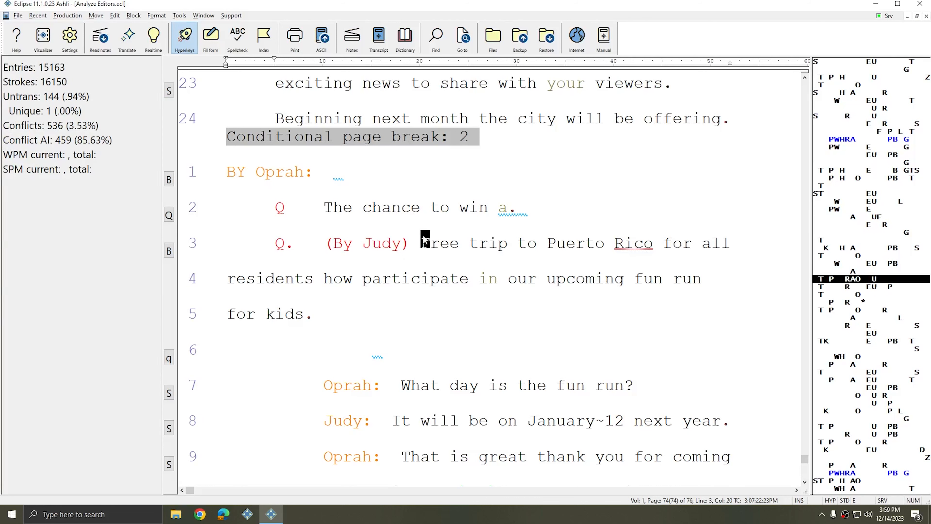
- Turn off Question text on same line for the Question + Speaker by line and save the settings
{"action": "key", "text": "alt+u"}
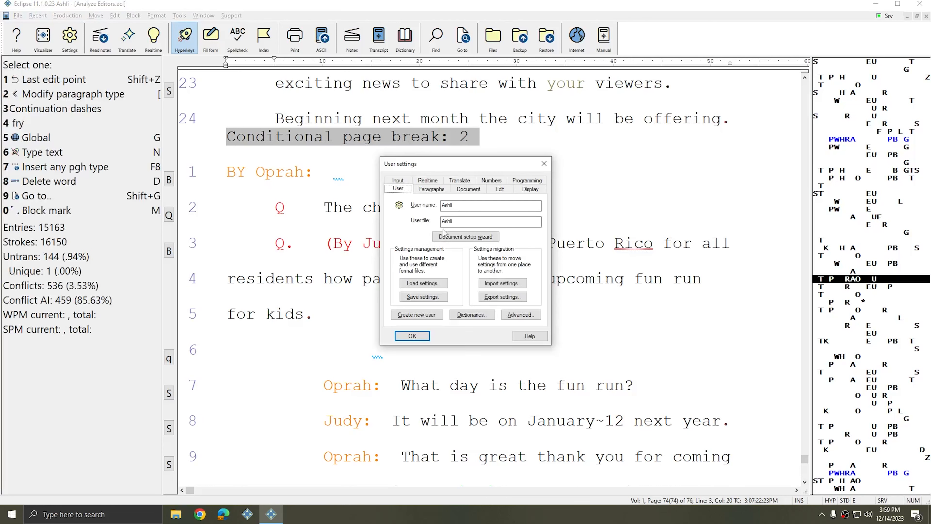
{"action": "left_click", "coordinate": [503, 187]}
{"action": "left_click", "coordinate": [469, 201]}
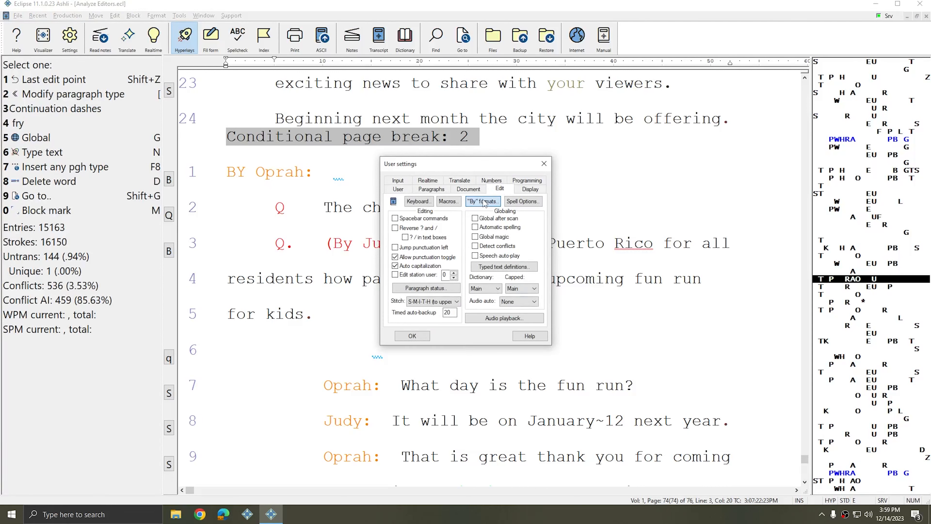
{"action": "left_click", "coordinate": [414, 291]}
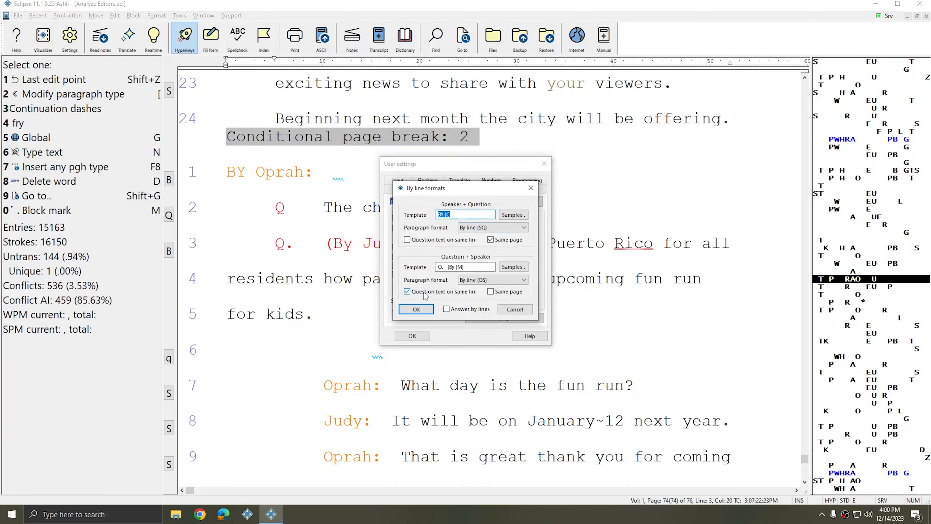
{"action": "left_click", "coordinate": [416, 309]}
{"action": "left_click", "coordinate": [412, 336]}
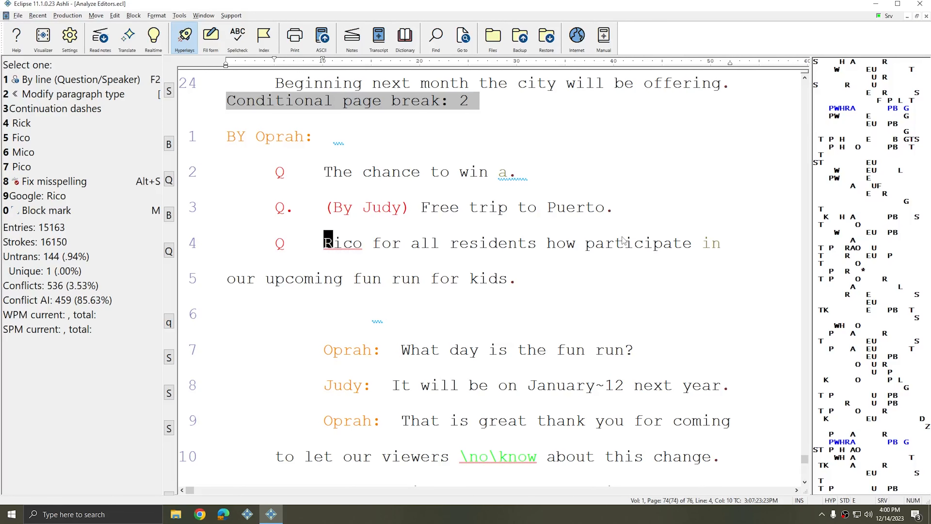
- Convert the question starting with "Rico for all residents" to a Question/Speaker by line using speaker 1
{"action": "key", "text": "F2"}
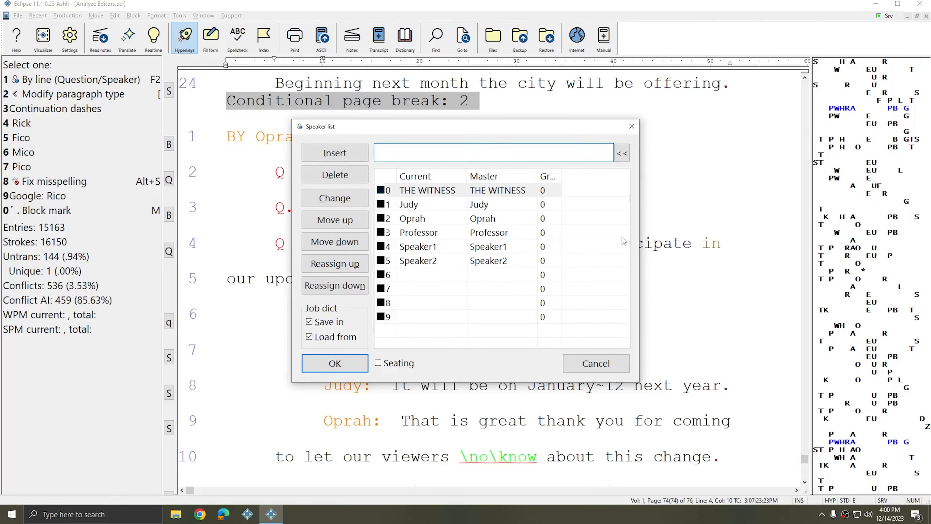
{"action": "key", "text": "1"}
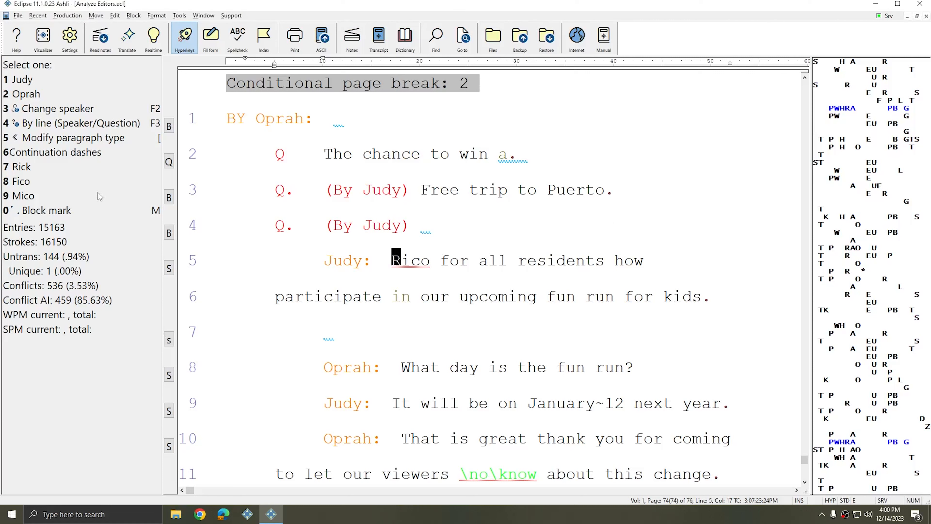
- Turn on Question text on same line for Question + Speaker, enable Answer by lines, and save the settings
{"action": "left_click", "coordinate": [70, 48]}
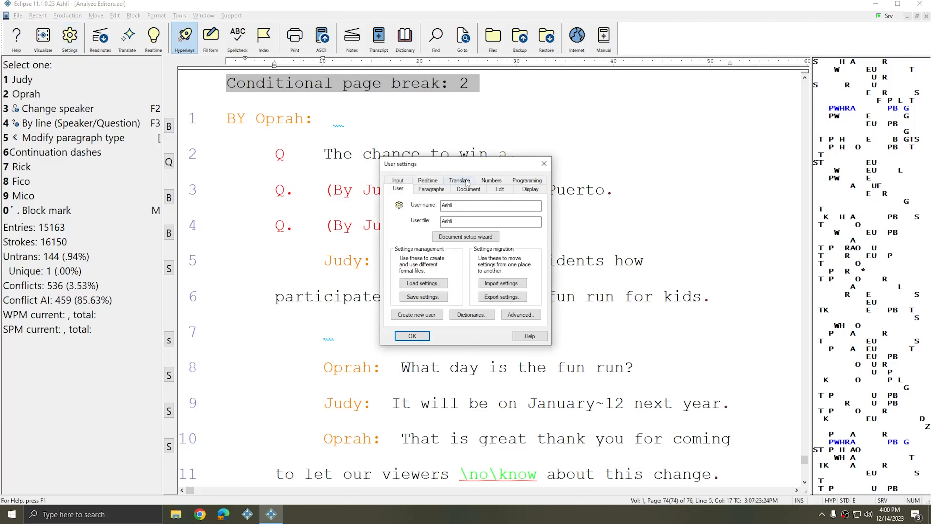
{"action": "left_click", "coordinate": [500, 189]}
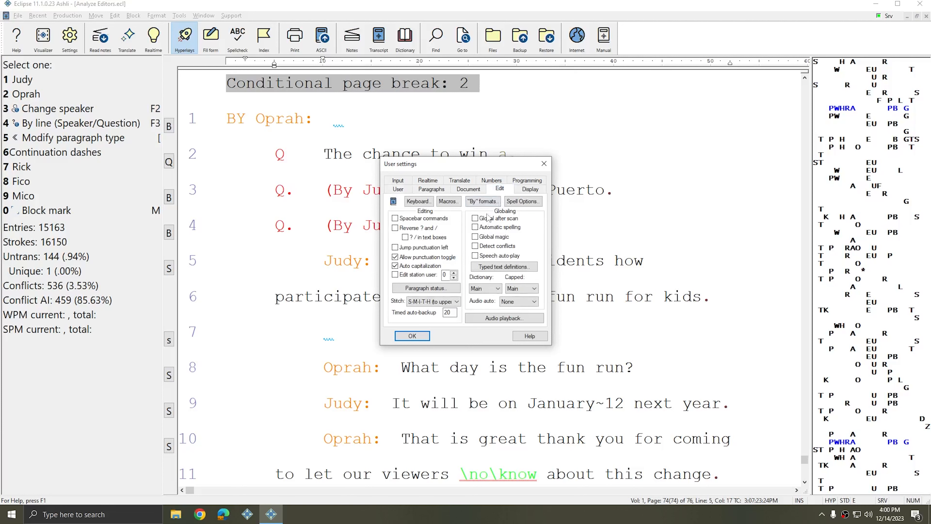
{"action": "left_click", "coordinate": [487, 209]}
{"action": "left_click", "coordinate": [407, 291]}
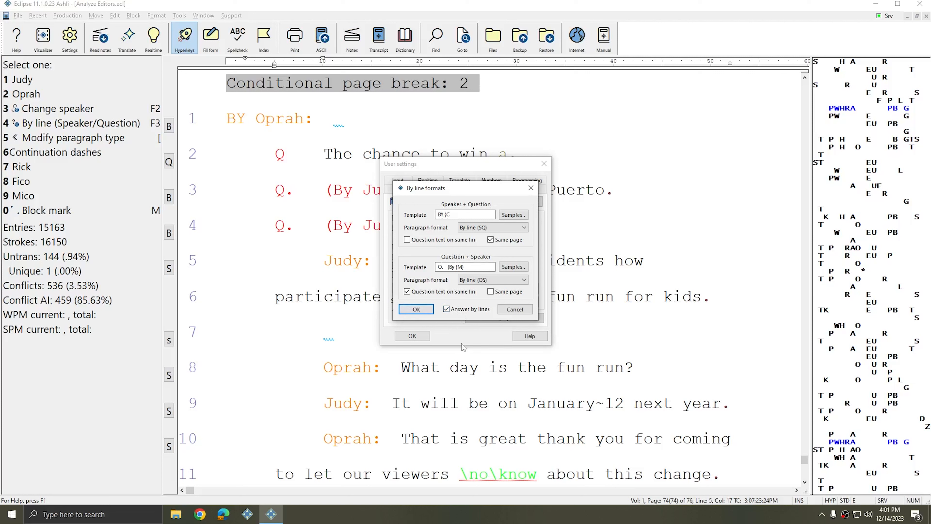
{"action": "left_click", "coordinate": [427, 313]}
{"action": "left_click", "coordinate": [418, 336]}
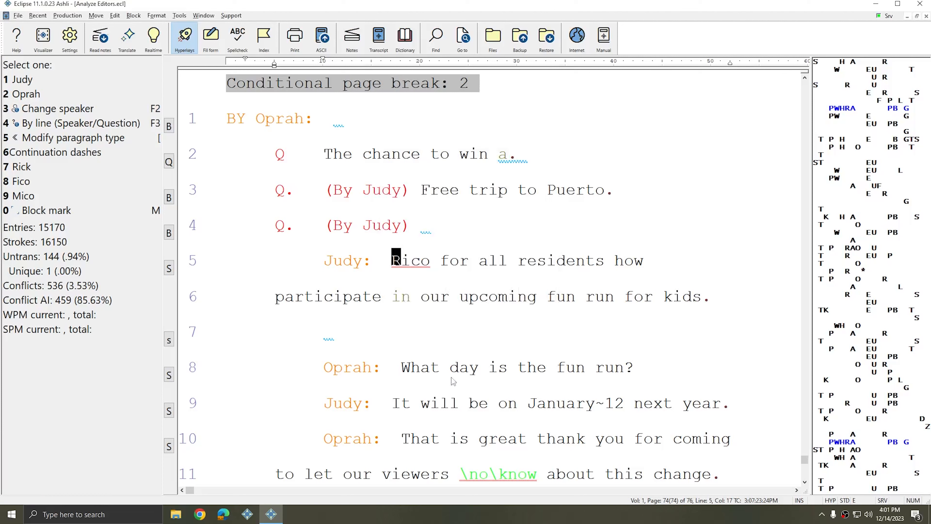
- Start answers at "residents how participate" and at "upcoming fun run" to create answer by lines for THE WITNESS
{"action": "left_click", "coordinate": [565, 263]}
{"action": "key", "text": "F4"}
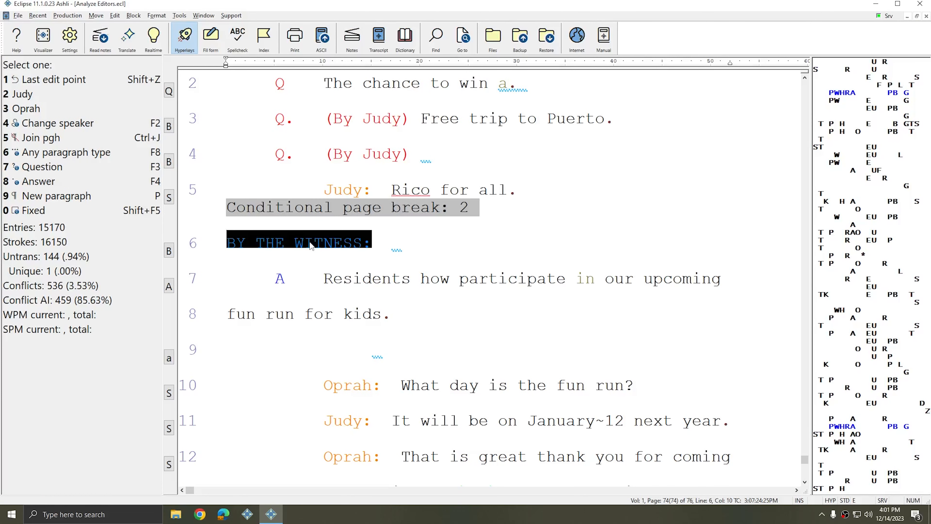
{"action": "left_click", "coordinate": [649, 281]}
{"action": "key", "text": "F4"}
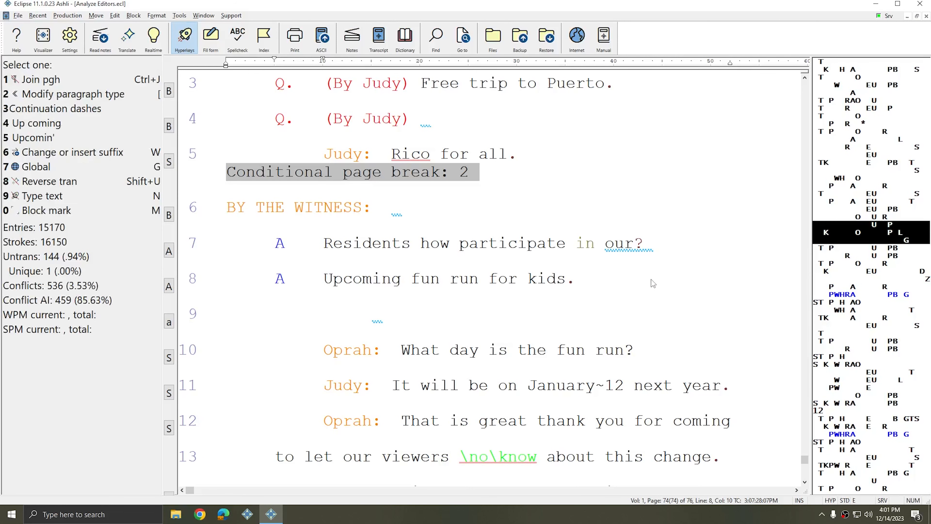
- Examine the BY THE WITNESS line with its answer and the A. (By The Witness) line
{"action": "left_click", "coordinate": [337, 208]}
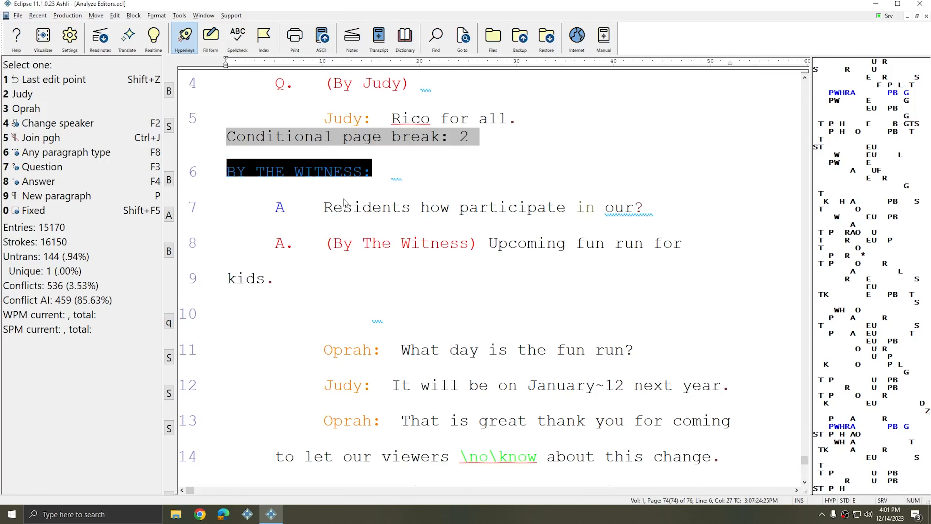
{"action": "left_click", "coordinate": [345, 204]}
{"action": "left_click", "coordinate": [323, 174]}
{"action": "left_click", "coordinate": [332, 202]}
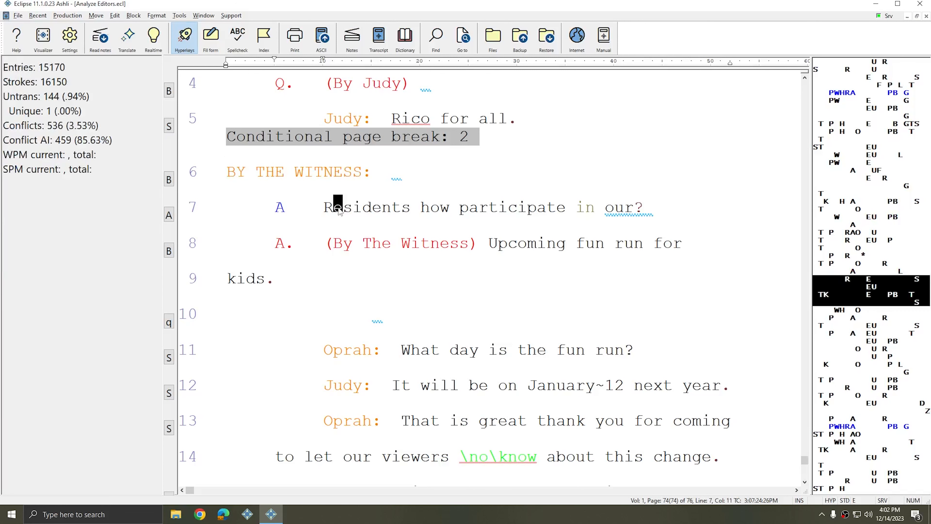
{"action": "left_click", "coordinate": [284, 251]}
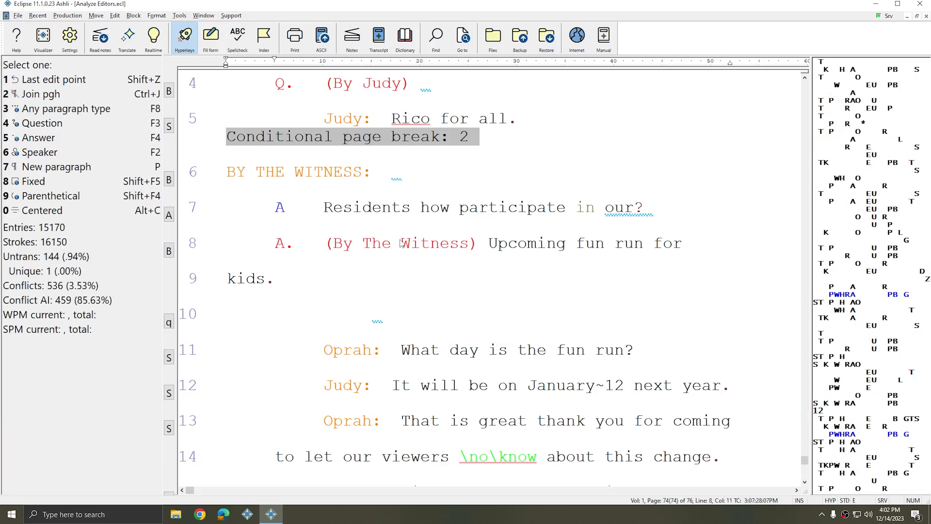
{"action": "left_click", "coordinate": [571, 242]}
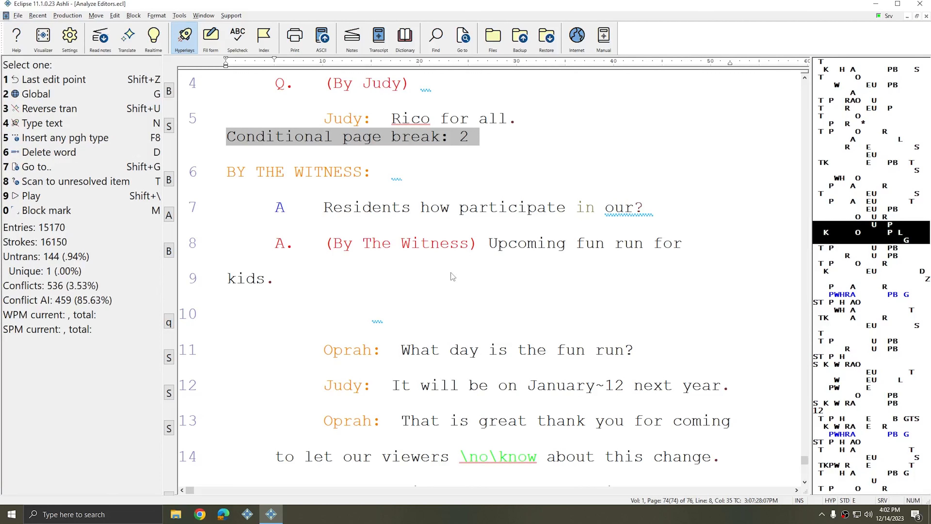
- Review the templates and the Answer by lines option in the By line formats settings and close the dialog
{"action": "left_click", "coordinate": [77, 45]}
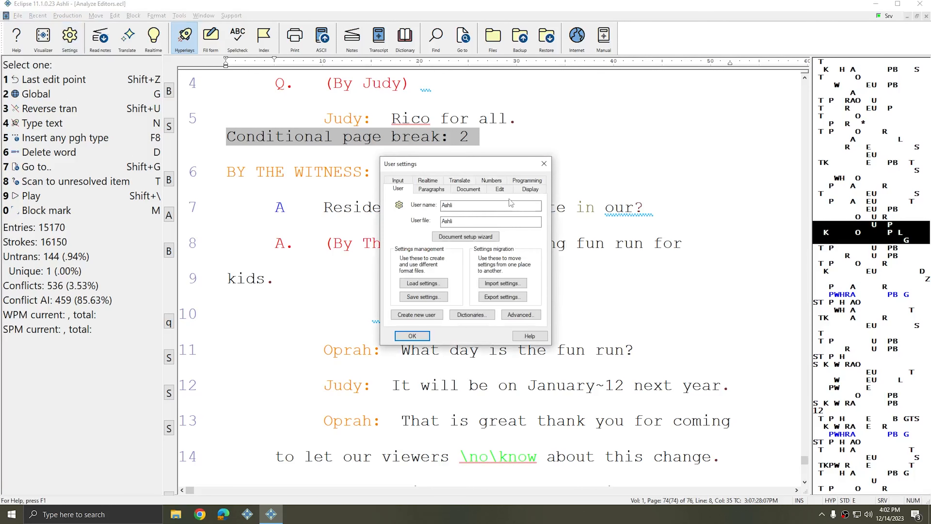
{"action": "left_click", "coordinate": [500, 191]}
{"action": "left_click", "coordinate": [507, 224]}
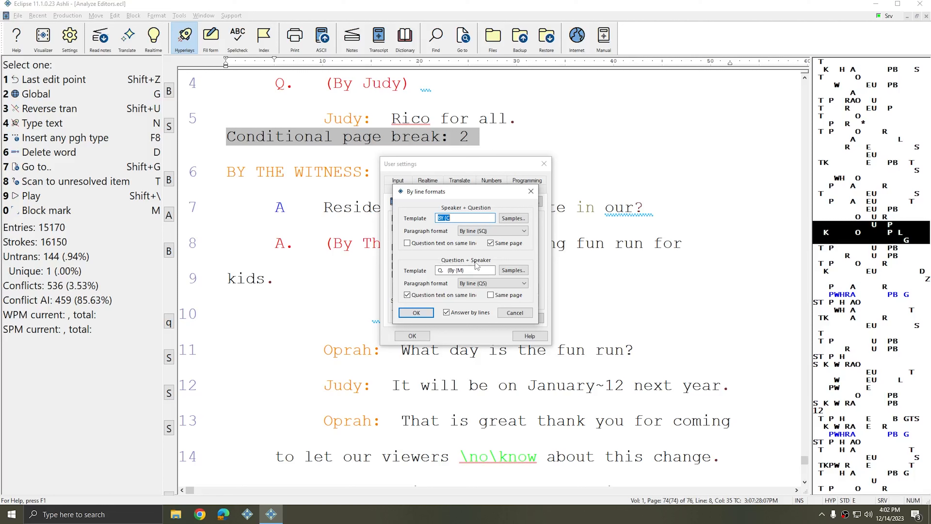
{"action": "left_click", "coordinate": [531, 191]}
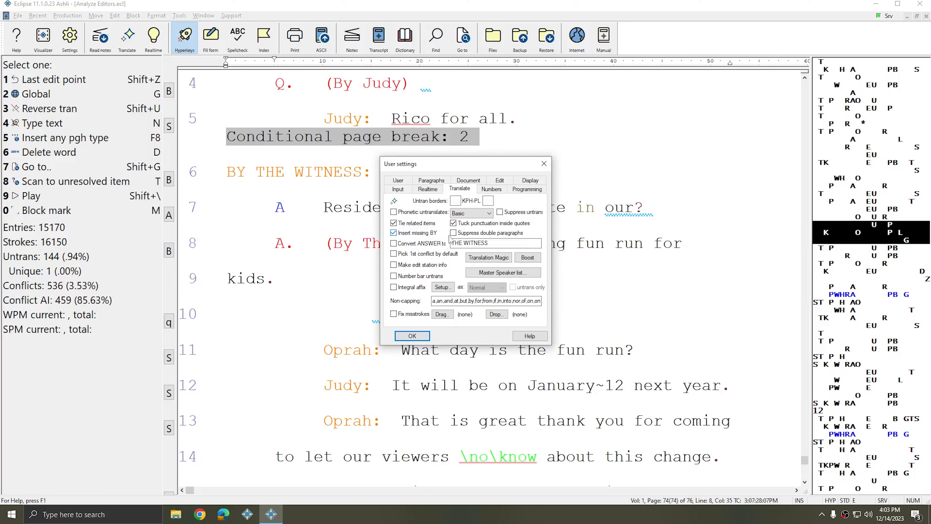
- Clear the Question + Speaker template in the By line formats settings and close that dialog
{"action": "left_click", "coordinate": [498, 181]}
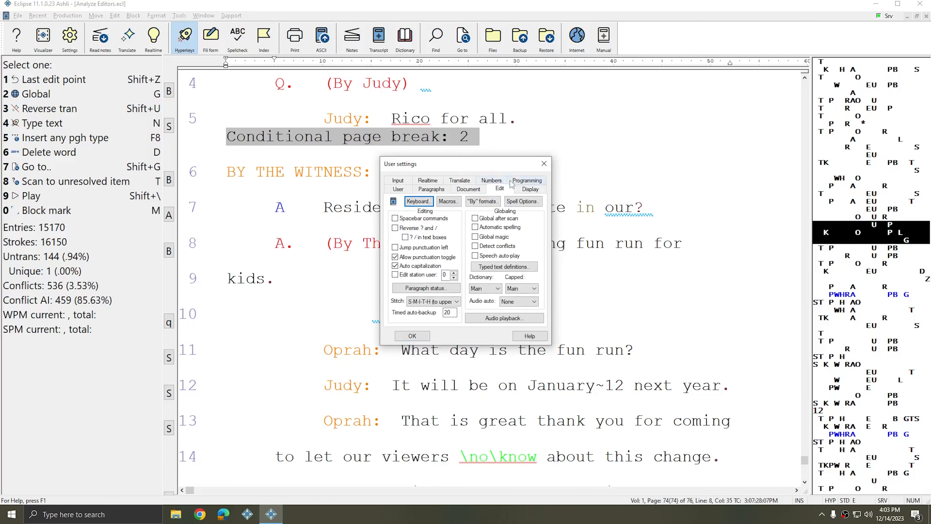
{"action": "left_click", "coordinate": [492, 203]}
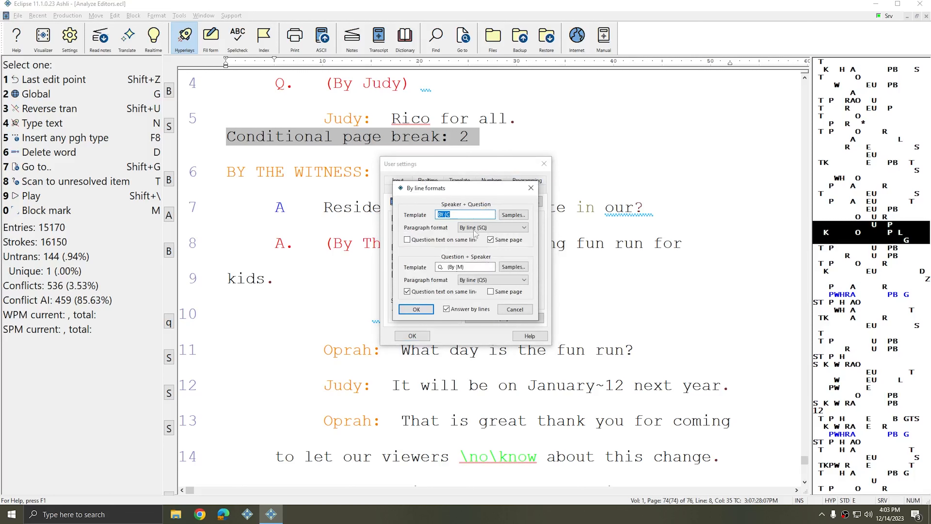
{"action": "left_click", "coordinate": [479, 269]}
{"action": "left_click_drag", "start_coordinate": [475, 267], "coordinate": [406, 267]}
{"action": "key", "text": "BackSpace"}
{"action": "left_click", "coordinate": [415, 309]}
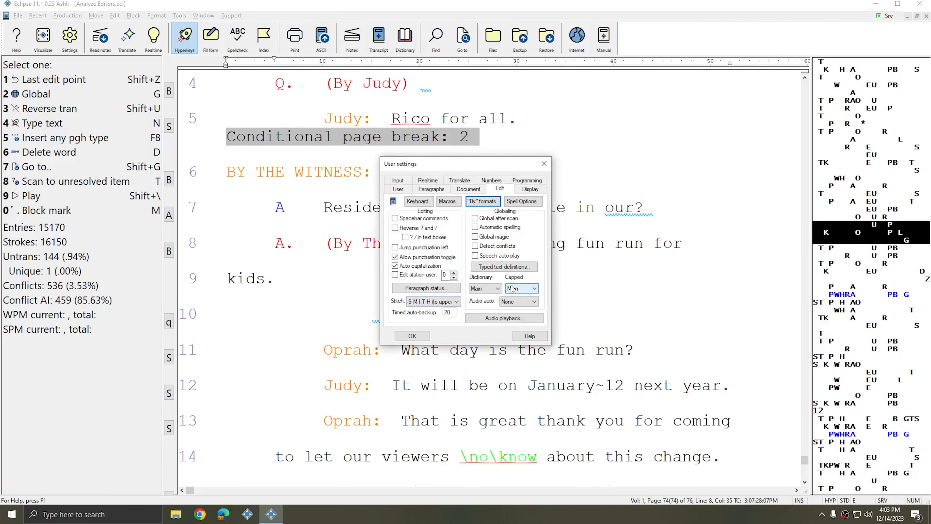